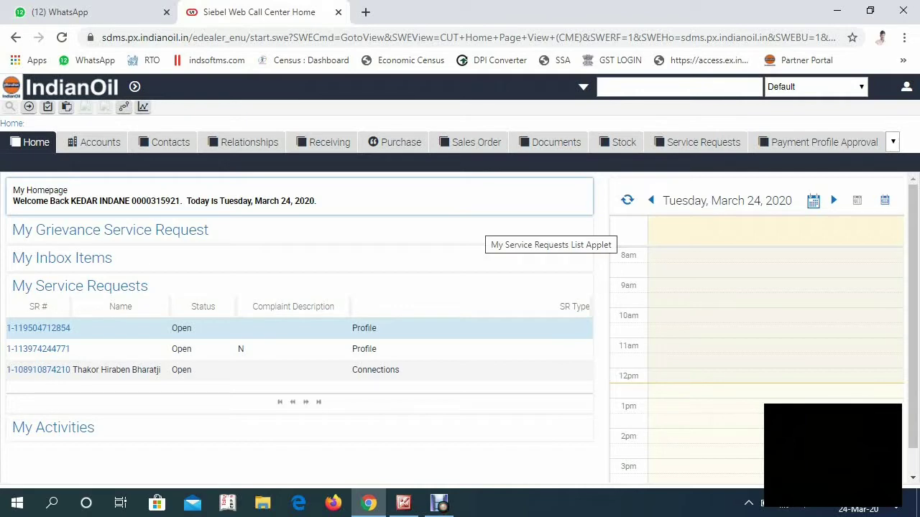
Step: Go to the Documents tab and switch to the All TV Search view
{"action": "left_click", "coordinate": [556, 142]}
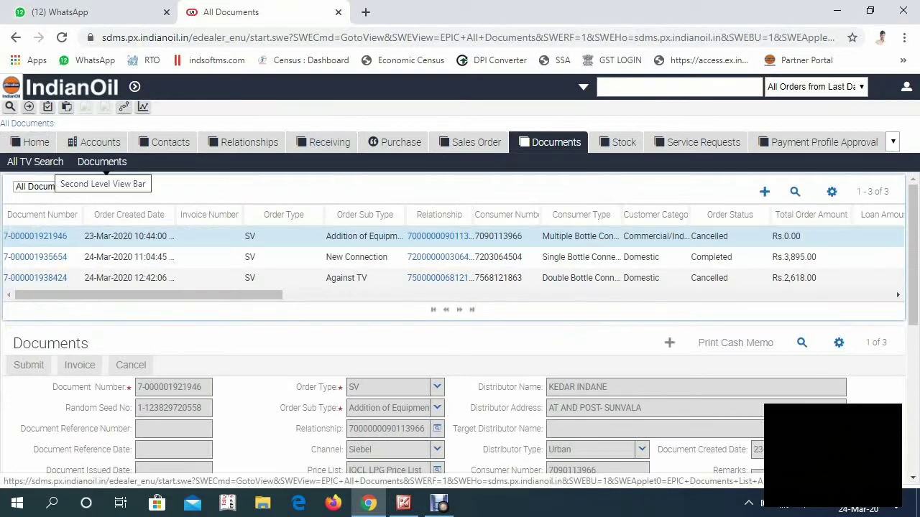
{"action": "left_click", "coordinate": [34, 161]}
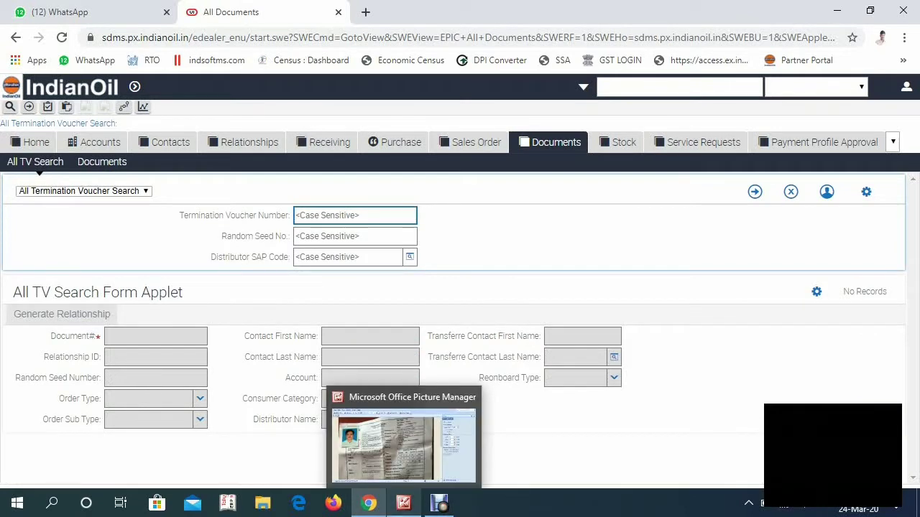
{"action": "left_click", "coordinate": [403, 503]}
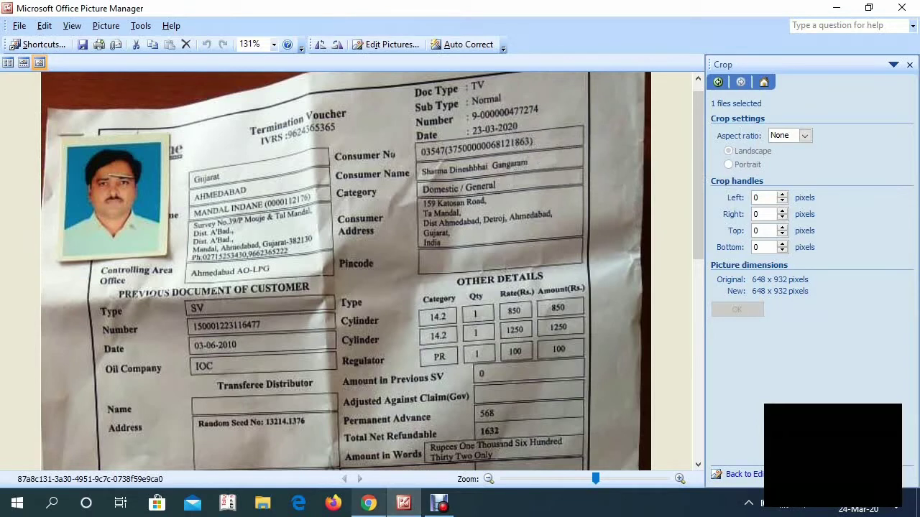
{"action": "key", "text": "alt+Tab"}
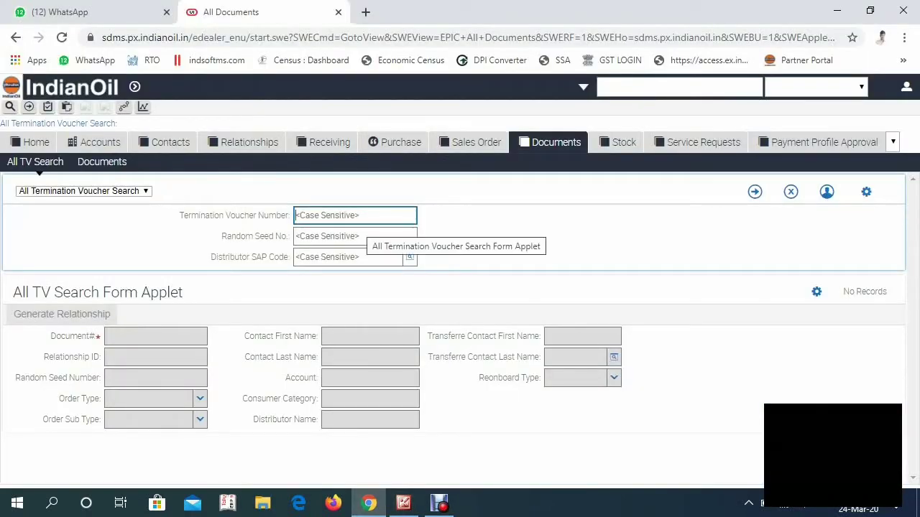
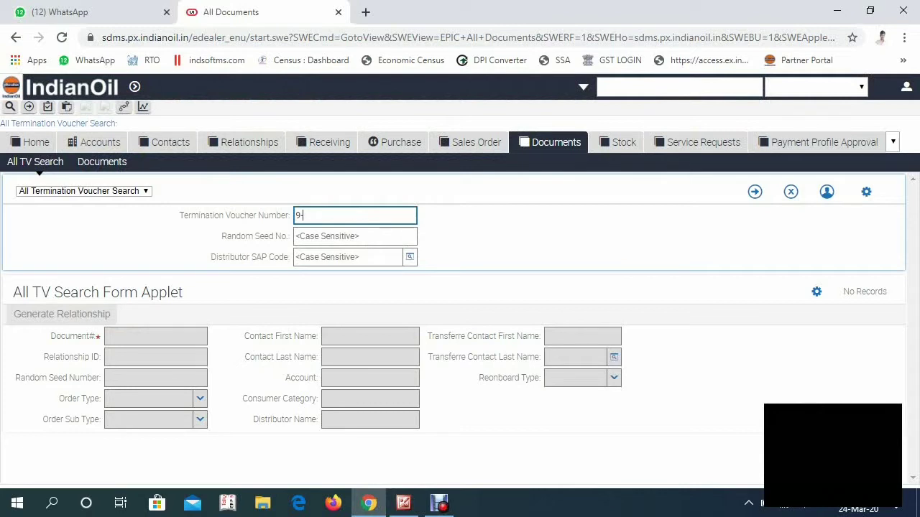
{"action": "key", "text": "Tab"}
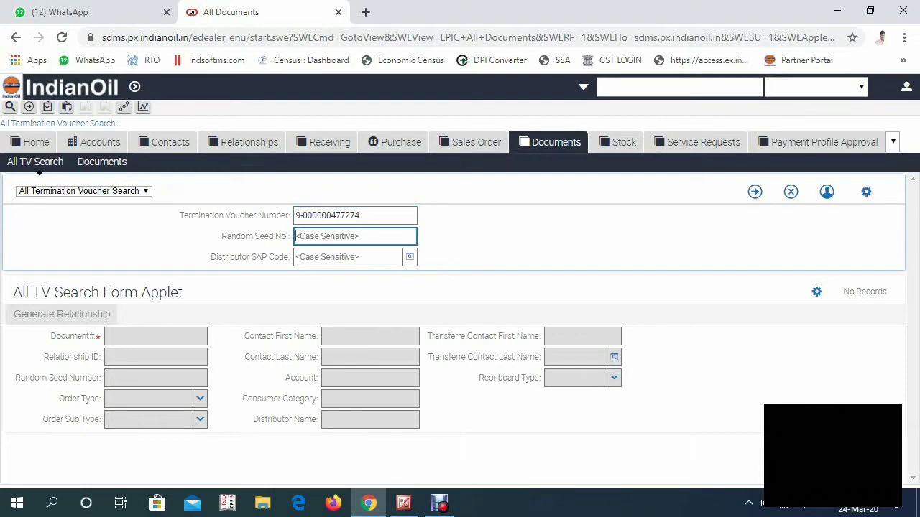
{"action": "key", "text": "alt+Tab"}
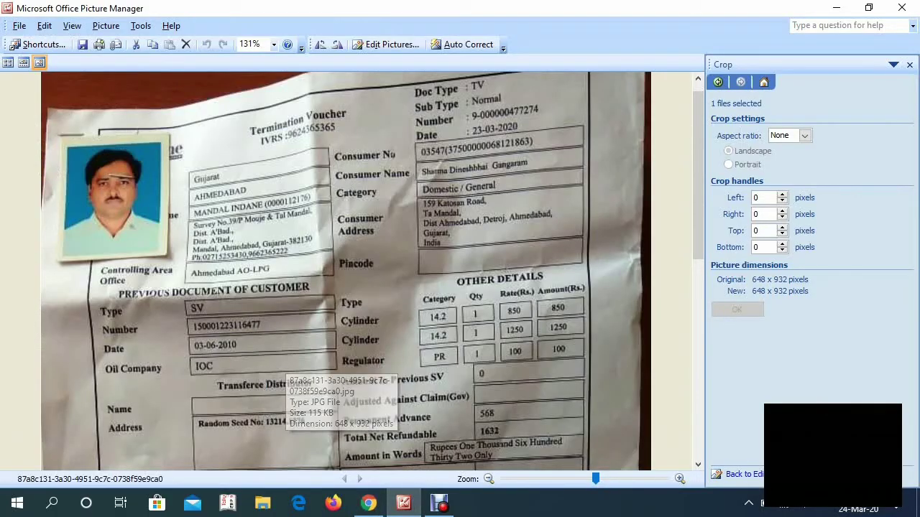
{"action": "key", "text": "alt+Tab"}
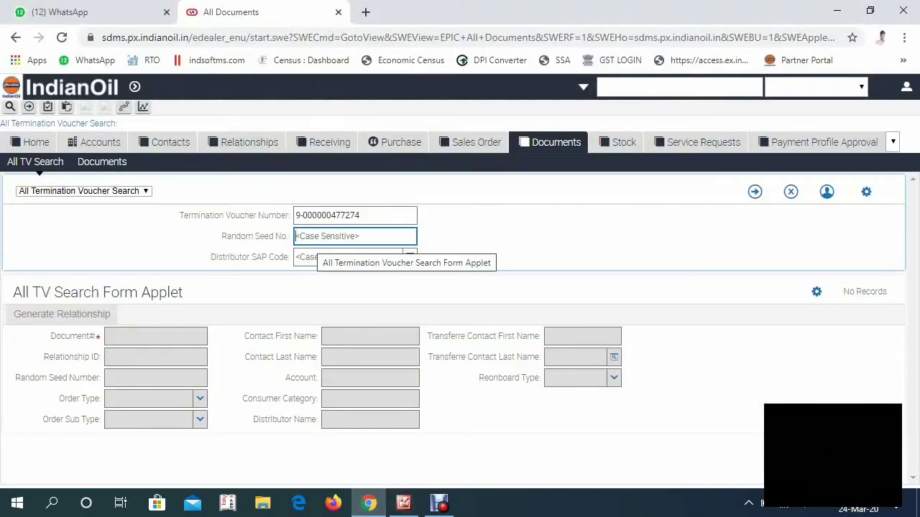
{"action": "type", "text": "13"}
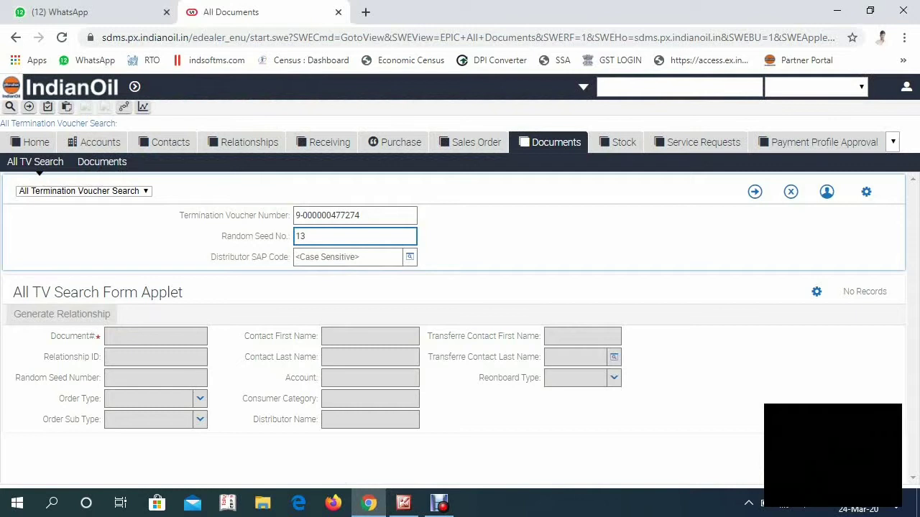
{"action": "type", "text": "214.1376"}
{"action": "key", "text": "Tab"}
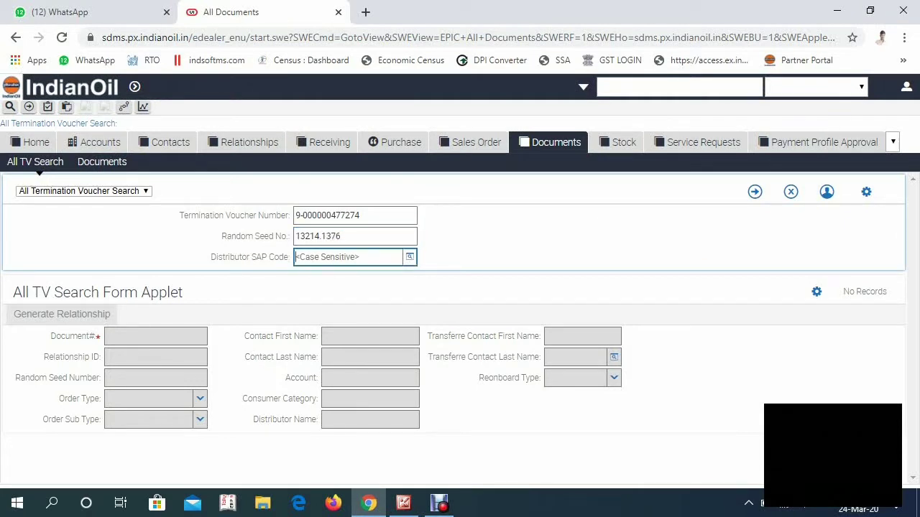
Step: Enter distributor SAP code 0000112 and run the termination voucher search
{"action": "key", "text": "alt+Tab"}
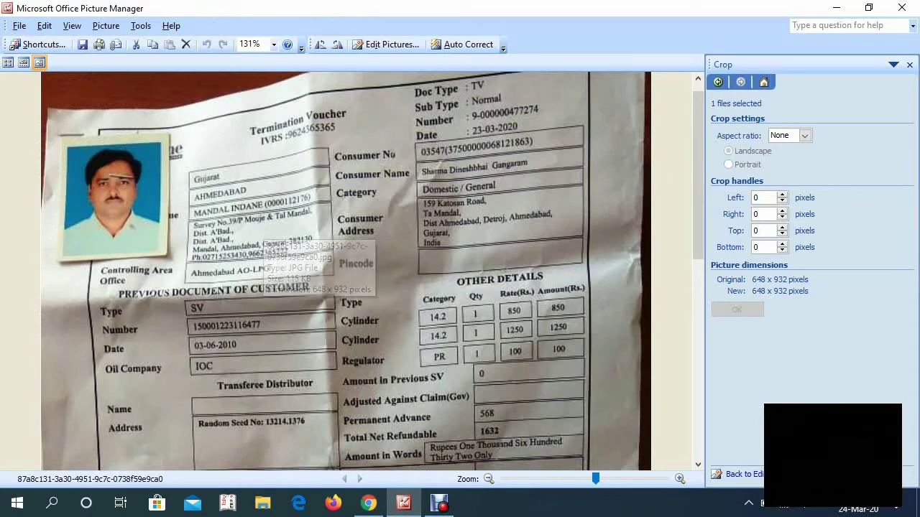
{"action": "left_click", "coordinate": [368, 503]}
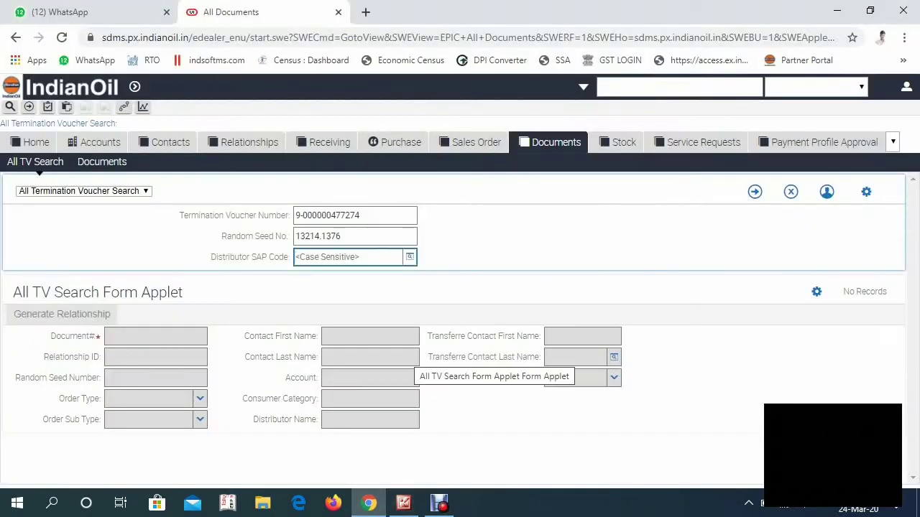
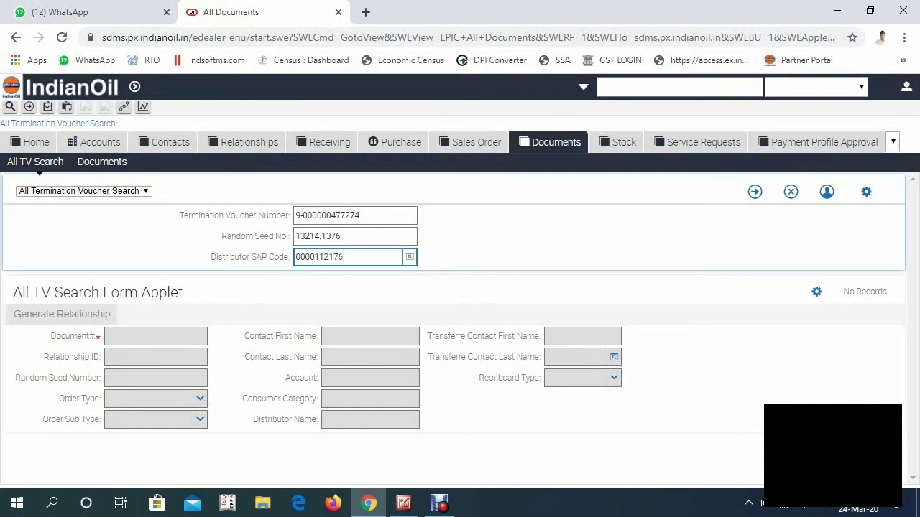
{"action": "key", "text": "Return"}
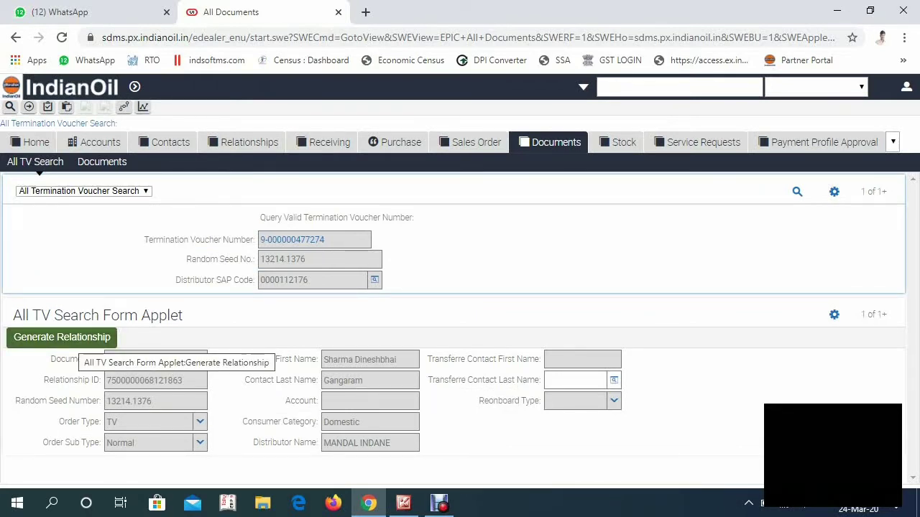
Step: Try Generate Relationship, dismiss the 'Already Exist' alert, and copy the existing Relationship ID
{"action": "left_click", "coordinate": [65, 337]}
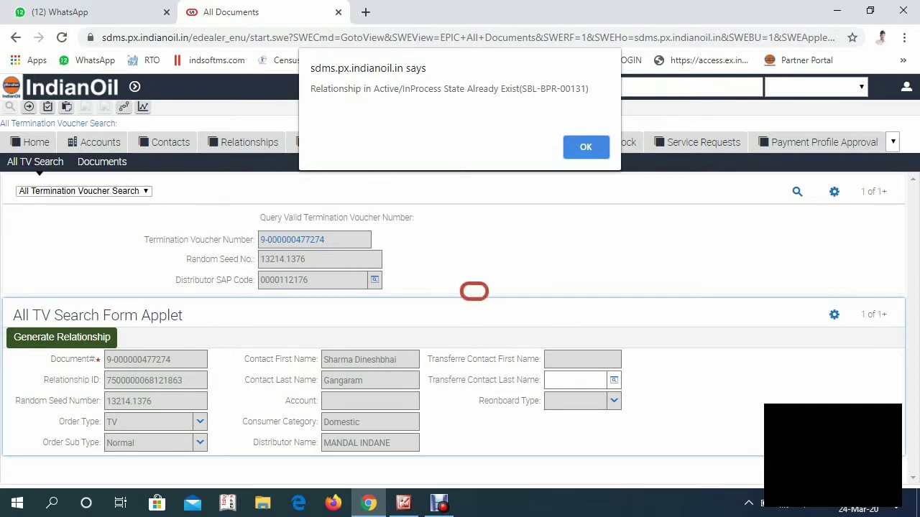
{"action": "key", "text": "Return"}
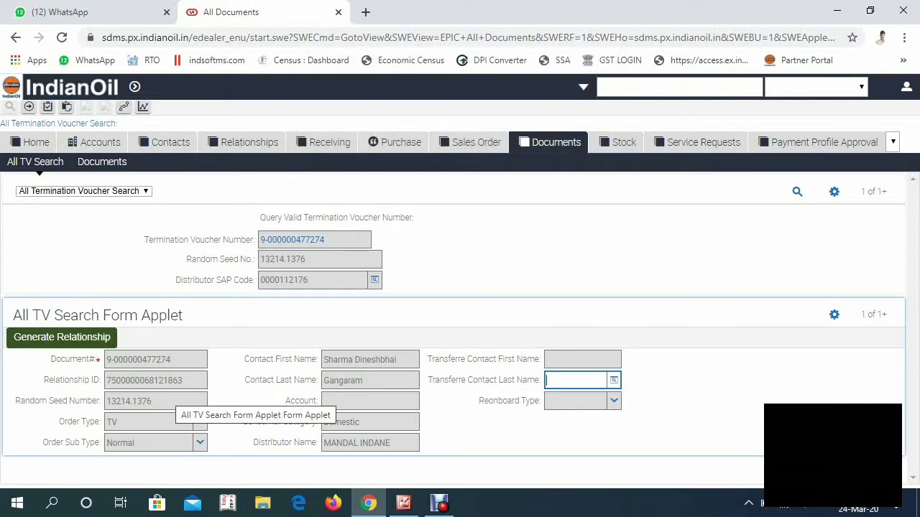
{"action": "left_click", "coordinate": [144, 380]}
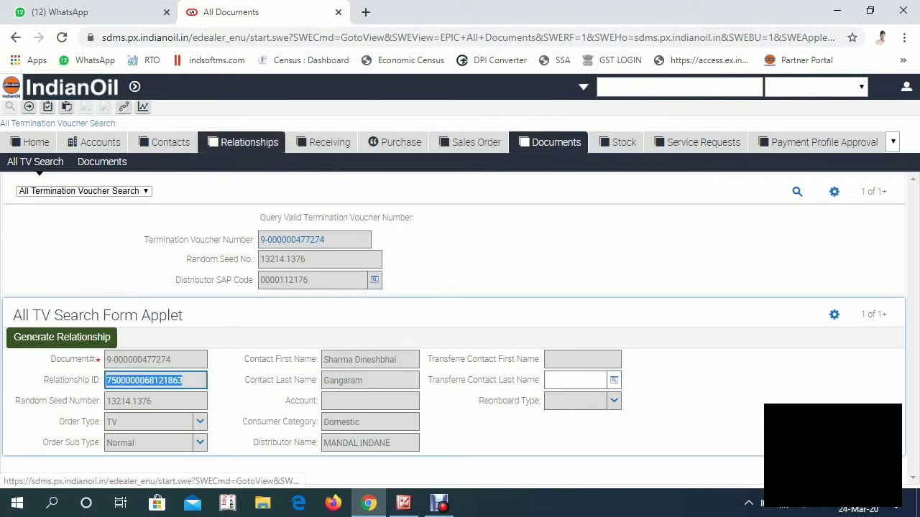
{"action": "left_click", "coordinate": [249, 142]}
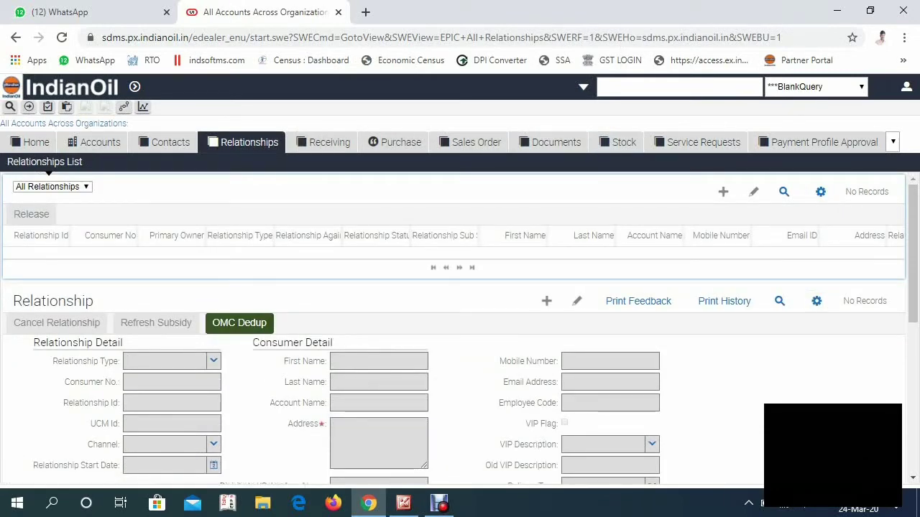
Step: Query Relationships with the pasted Relationship ID and open the matching LPG relationship
{"action": "left_click", "coordinate": [783, 191]}
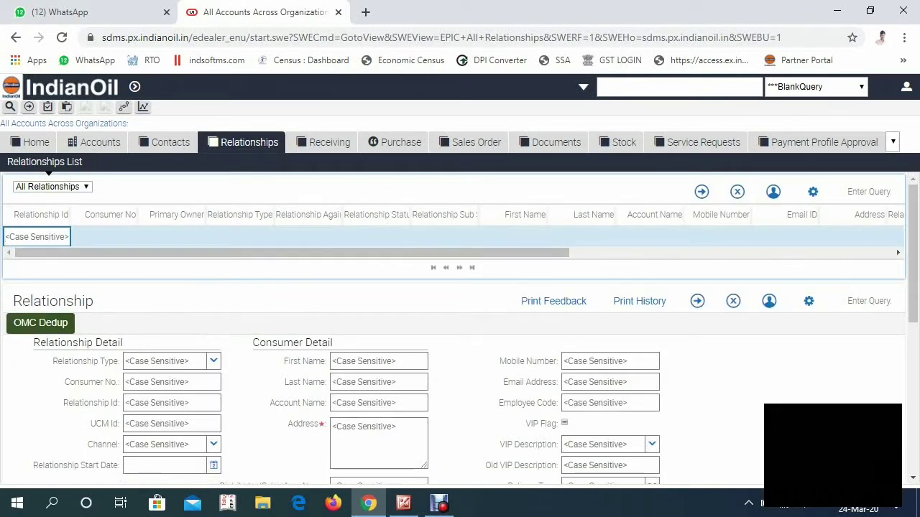
{"action": "key", "text": "ctrl+v"}
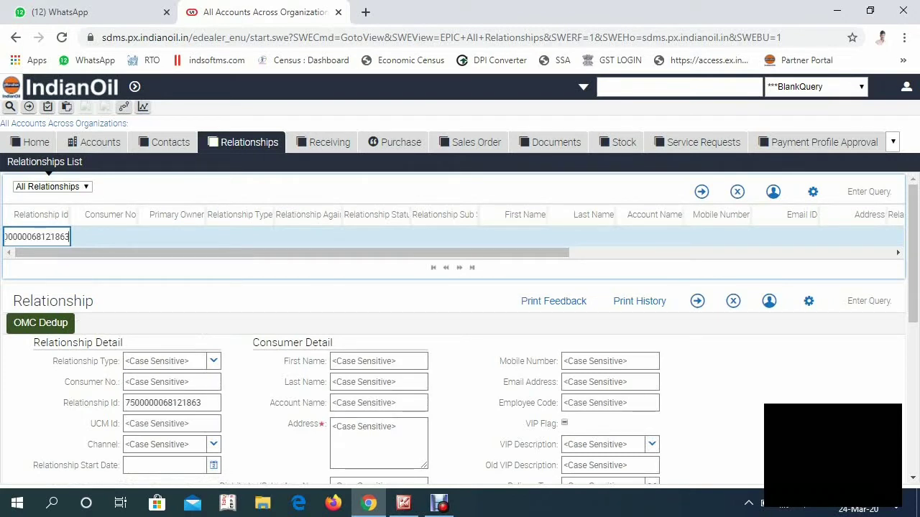
{"action": "key", "text": "Return"}
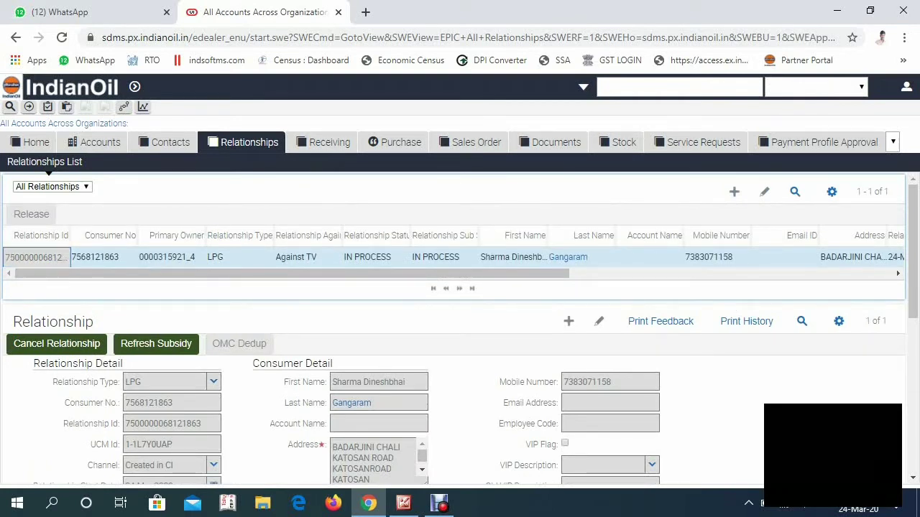
{"action": "left_click", "coordinate": [238, 256]}
{"action": "left_click", "coordinate": [43, 258]}
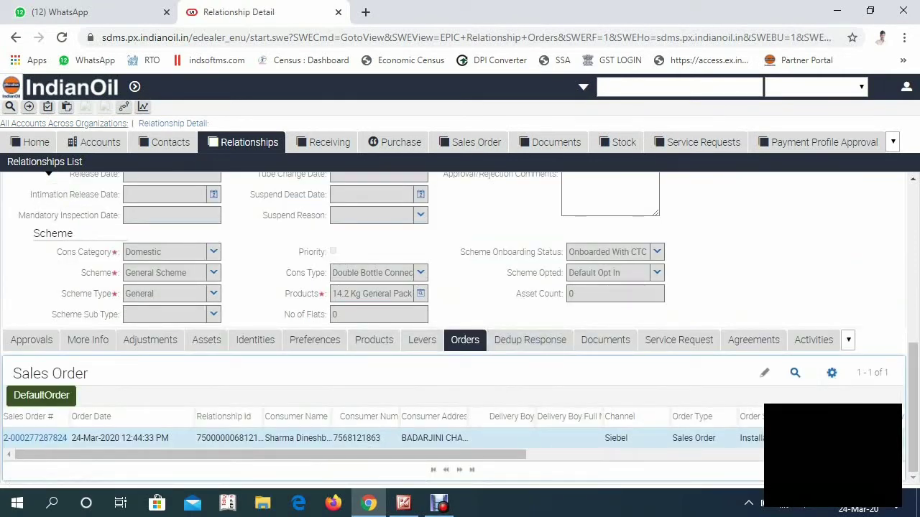
Step: Give the new Documents row order type SV and order sub type Against TV
{"action": "scroll", "coordinate": [550, 393], "scroll_direction": "up", "scroll_amount": 2}
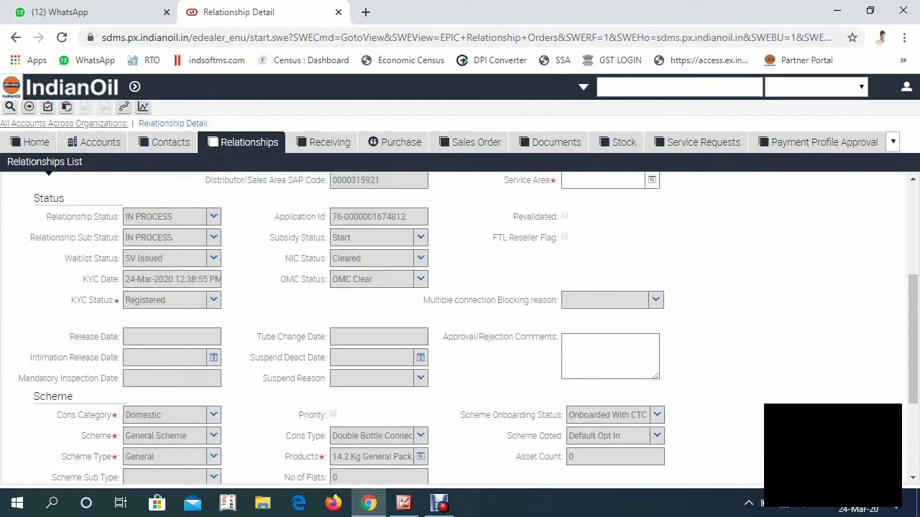
{"action": "scroll", "coordinate": [543, 411], "scroll_direction": "down", "scroll_amount": 2}
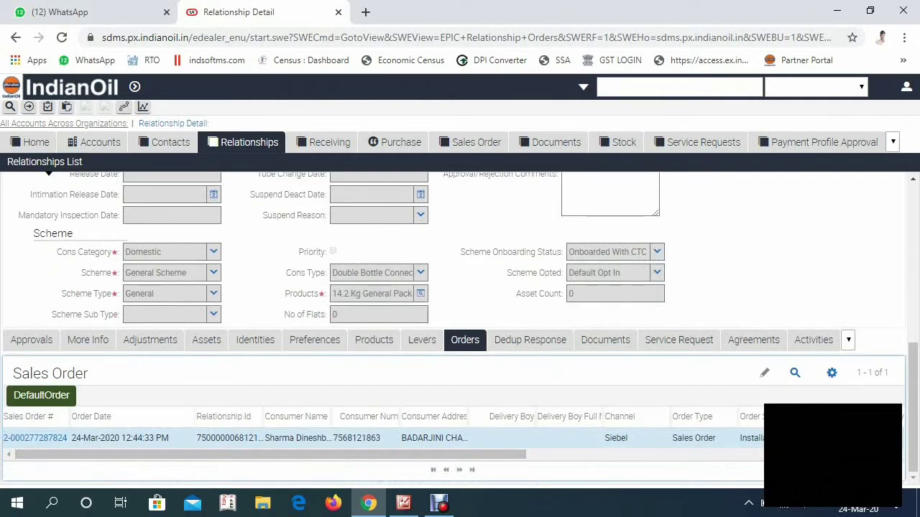
{"action": "left_click", "coordinate": [605, 340]}
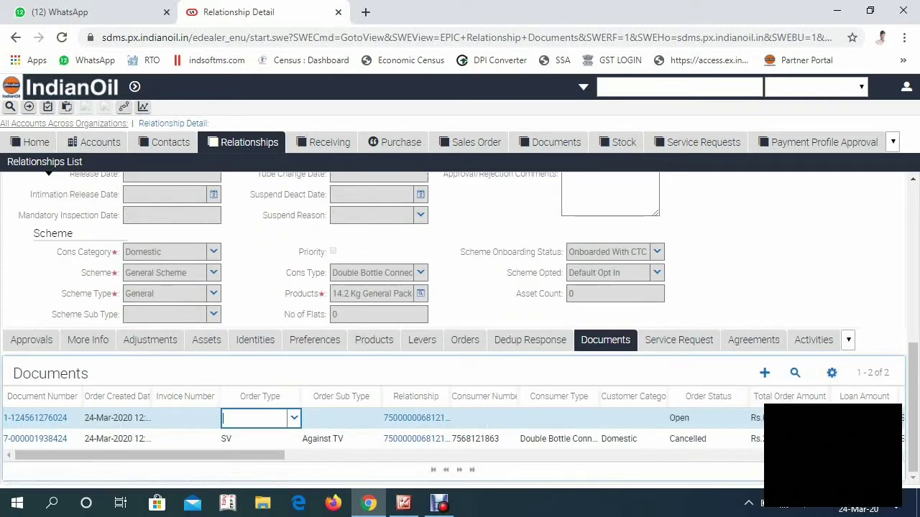
{"action": "left_click", "coordinate": [293, 418]}
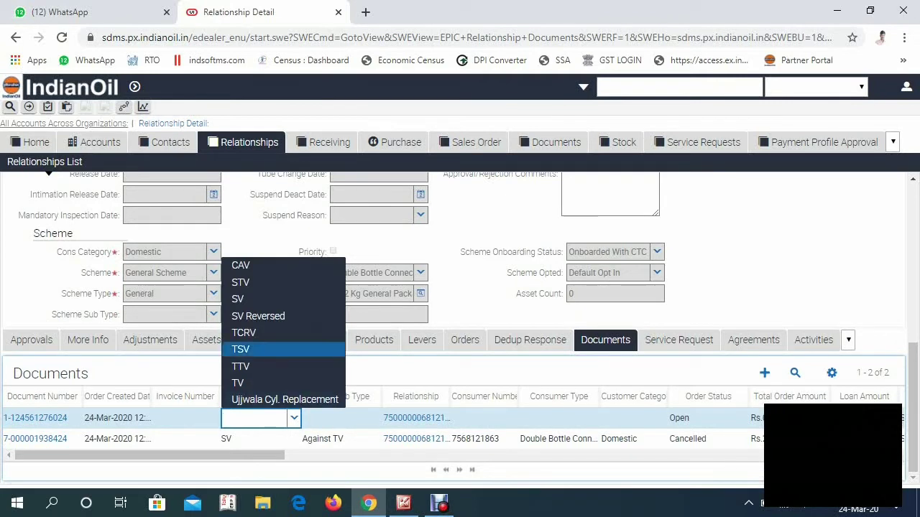
{"action": "key", "text": "Up"}
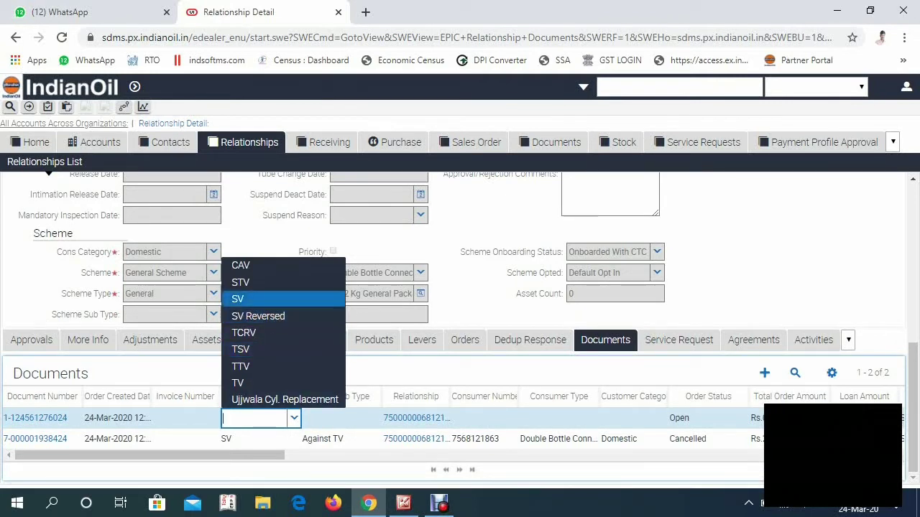
{"action": "key", "text": "Return"}
{"action": "key", "text": "Tab"}
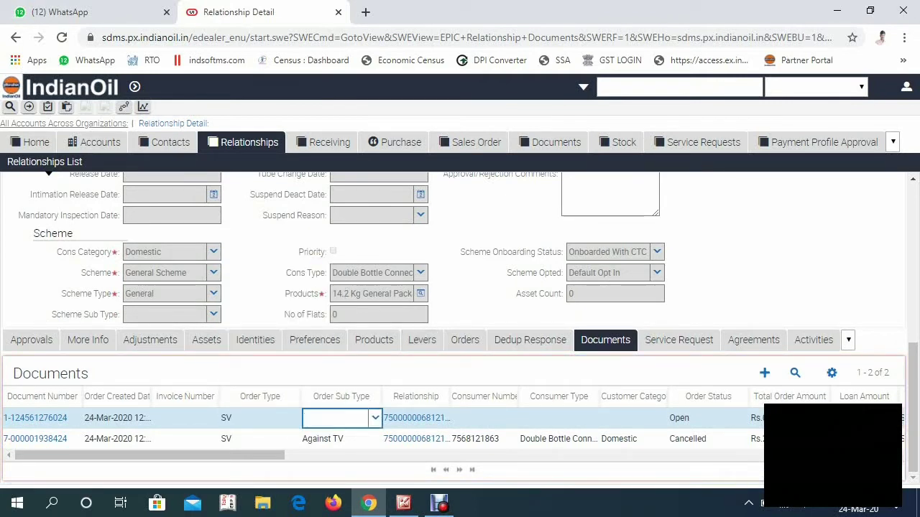
{"action": "left_click", "coordinate": [375, 417]}
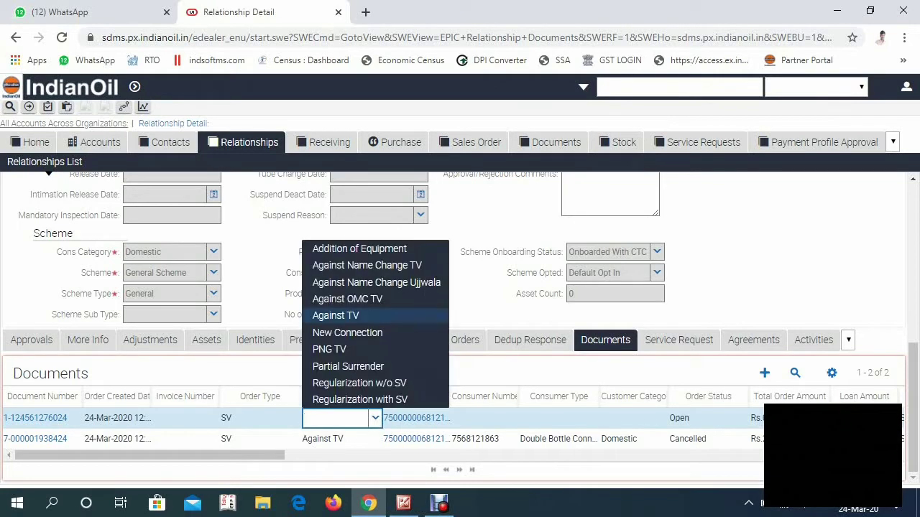
{"action": "key", "text": "Return"}
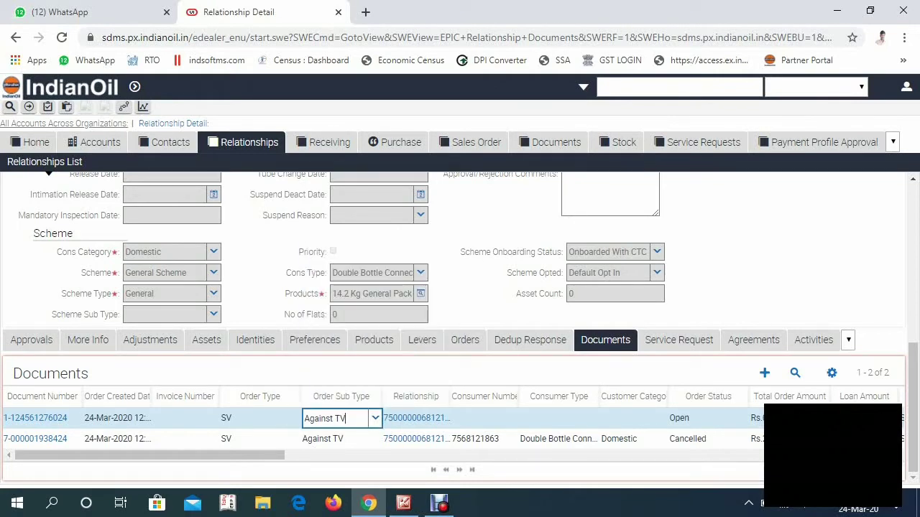
Step: Reload the Relationship Detail page, which now shows the SV Against TV document as Cancelled
{"action": "scroll", "coordinate": [460, 323], "scroll_direction": "up", "scroll_amount": 4}
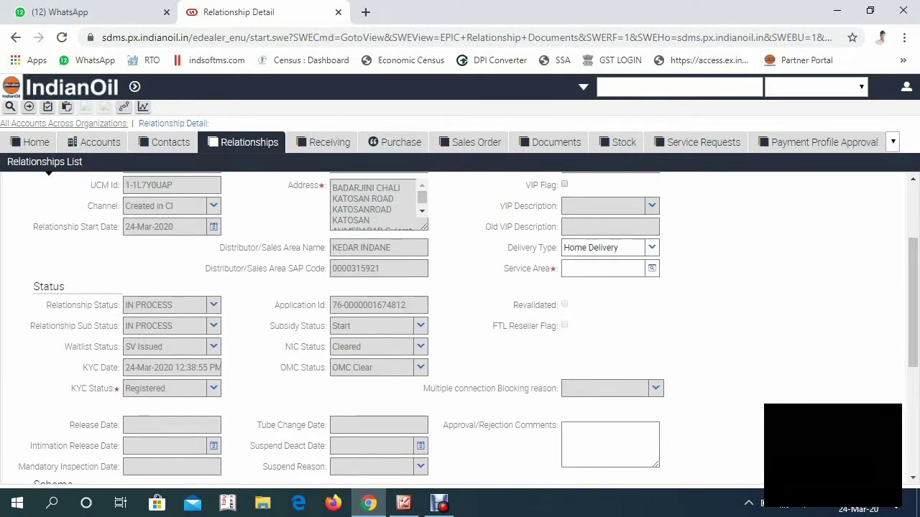
{"action": "scroll", "coordinate": [48, 173], "scroll_direction": "up", "scroll_amount": 3}
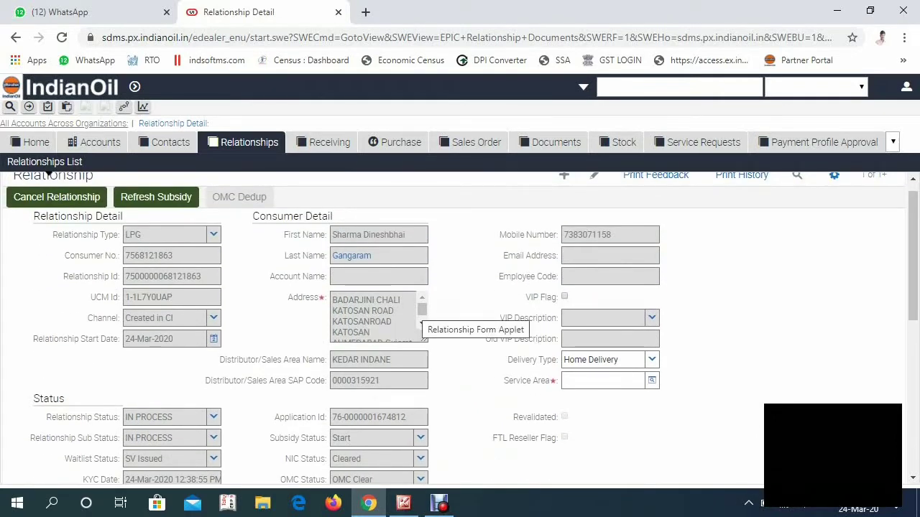
{"action": "scroll", "coordinate": [421, 322], "scroll_direction": "down", "scroll_amount": 2}
{"action": "scroll", "coordinate": [421, 323], "scroll_direction": "up", "scroll_amount": 2}
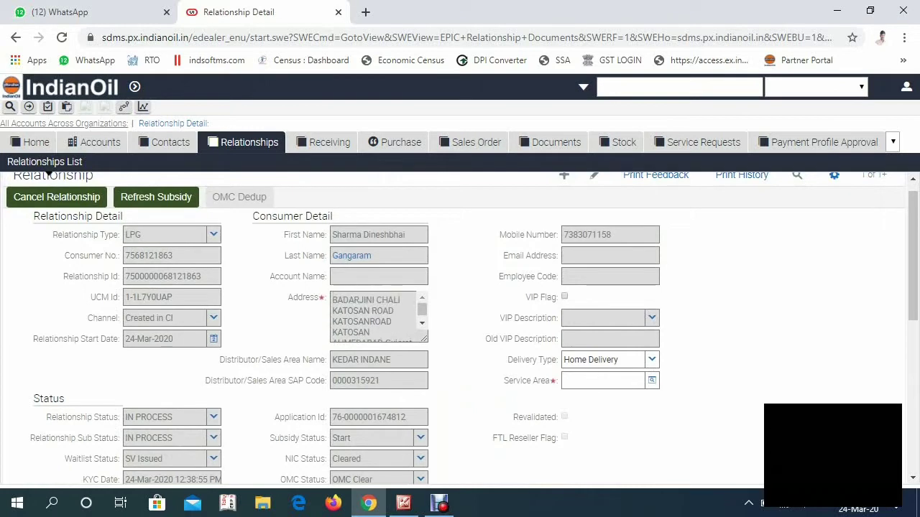
{"action": "scroll", "coordinate": [422, 322], "scroll_direction": "down", "scroll_amount": 2}
{"action": "scroll", "coordinate": [48, 173], "scroll_direction": "down", "scroll_amount": 4}
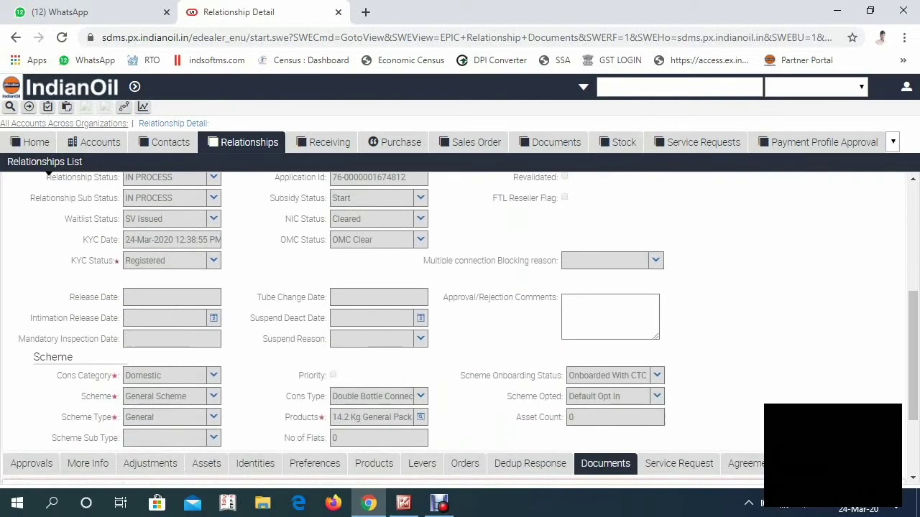
{"action": "scroll", "coordinate": [48, 174], "scroll_direction": "up", "scroll_amount": 4}
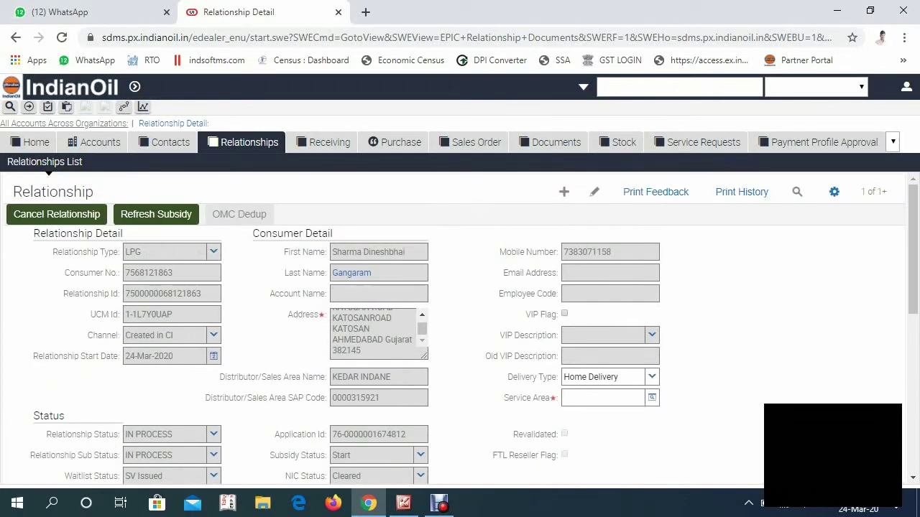
{"action": "key", "text": "F5"}
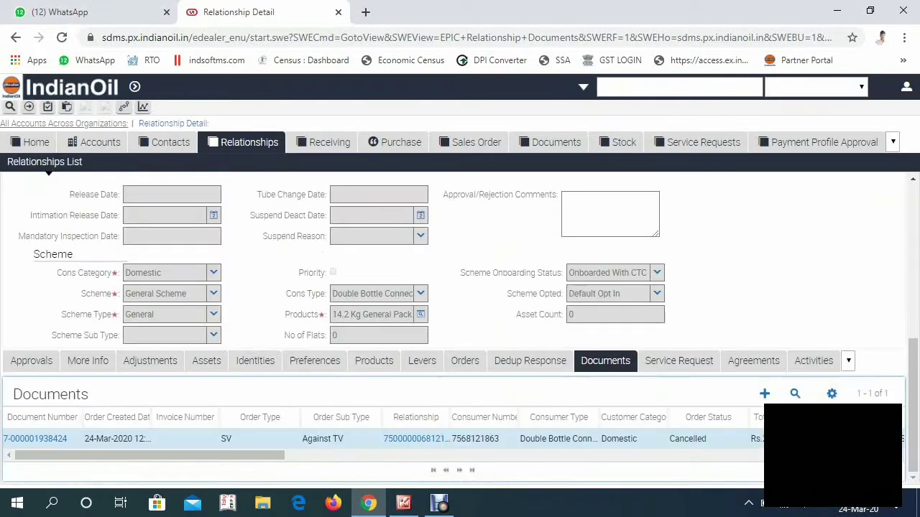
{"action": "scroll", "coordinate": [455, 334], "scroll_direction": "up", "scroll_amount": 5}
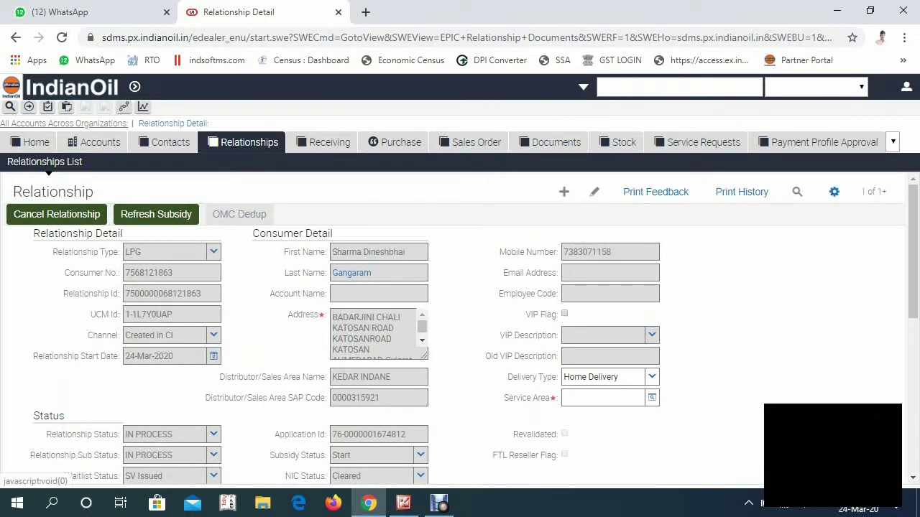
Step: Open the consumer's contact, clear the stuck Phone popup with a reload, and open the phone list
{"action": "left_click", "coordinate": [352, 273]}
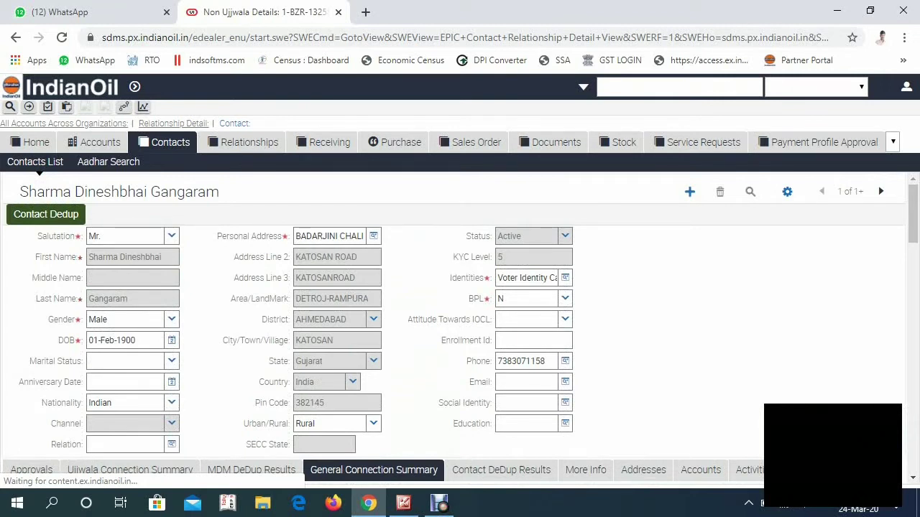
{"action": "double_click", "coordinate": [521, 361]}
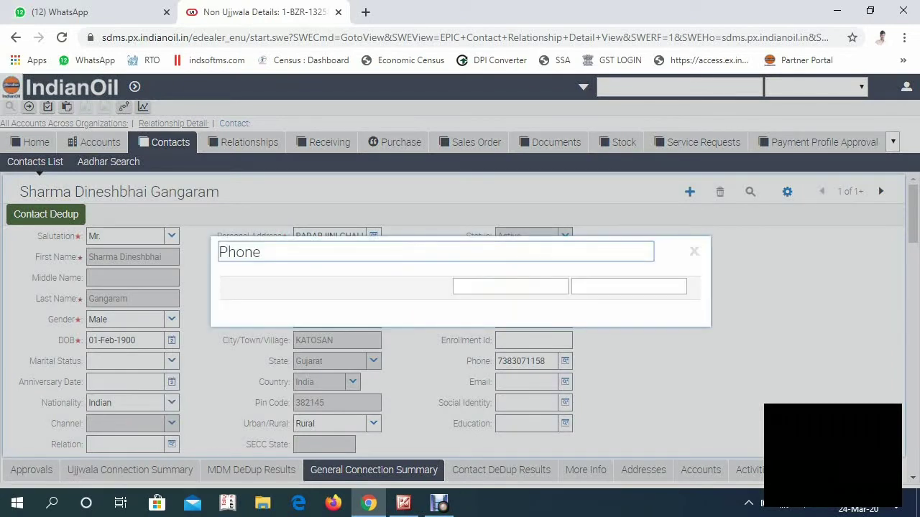
{"action": "key", "text": "Escape"}
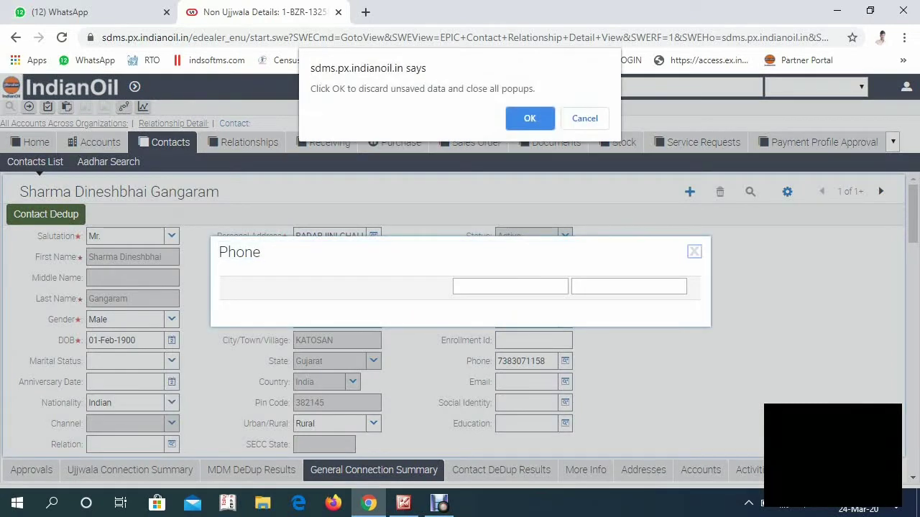
{"action": "key", "text": "Return"}
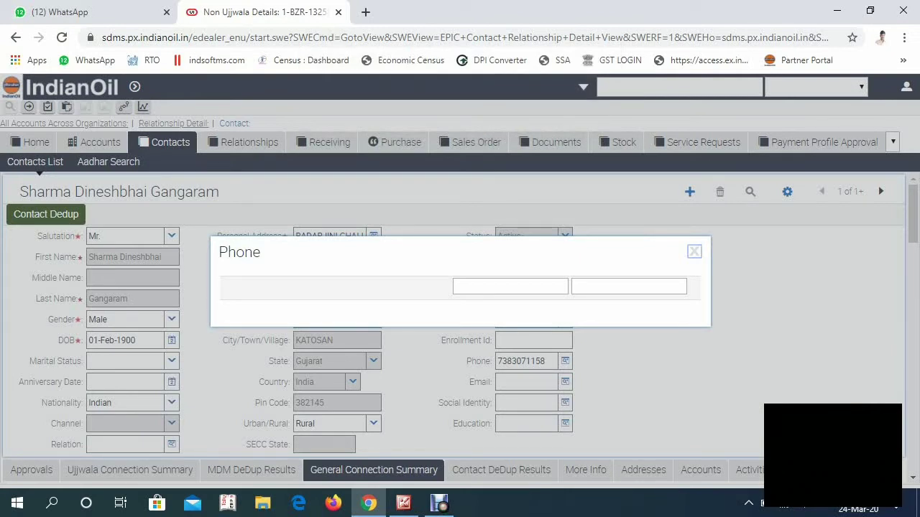
{"action": "key", "text": "Escape"}
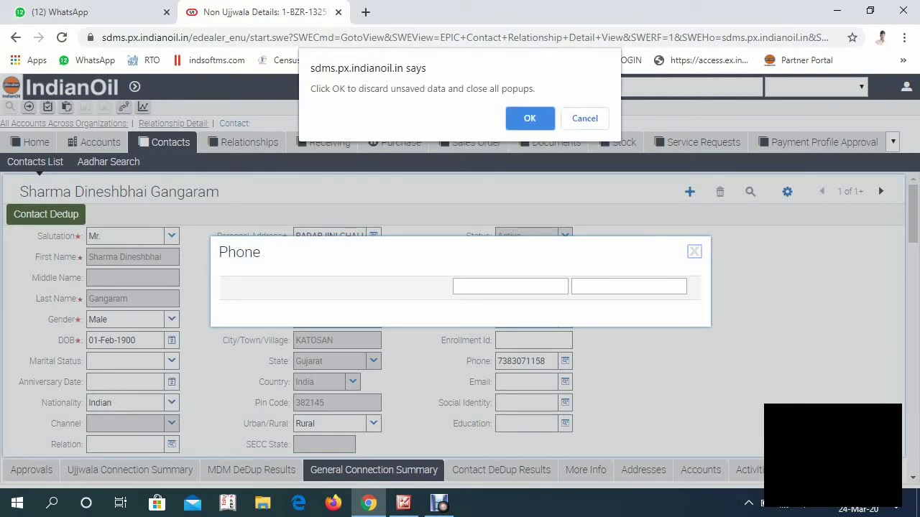
{"action": "key", "text": "Return"}
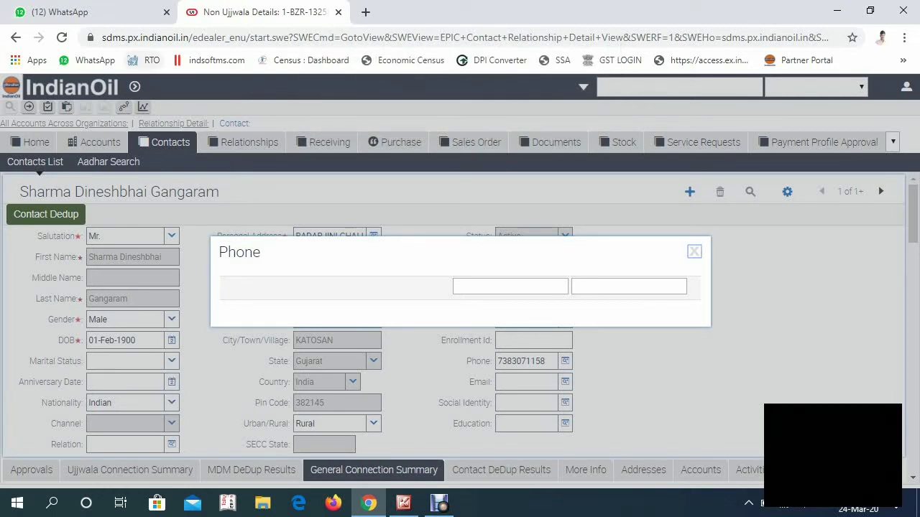
{"action": "key", "text": "F5"}
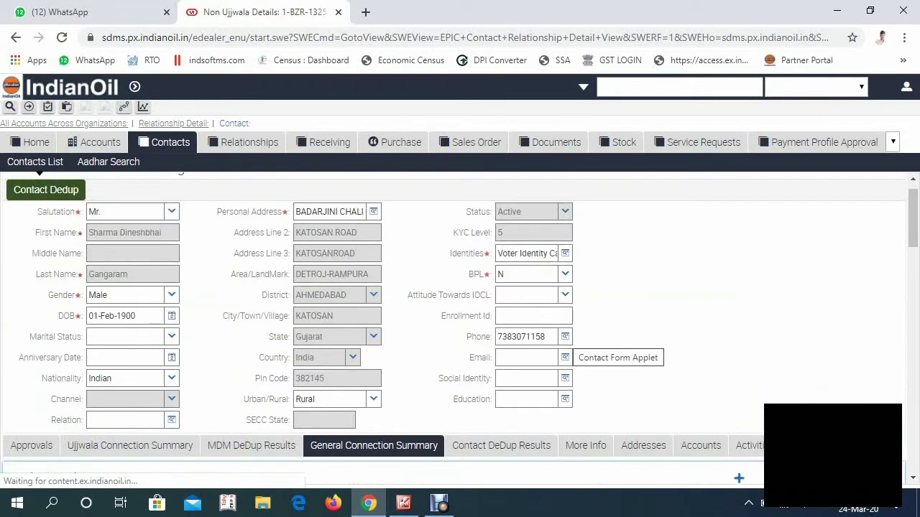
{"action": "left_click", "coordinate": [565, 336]}
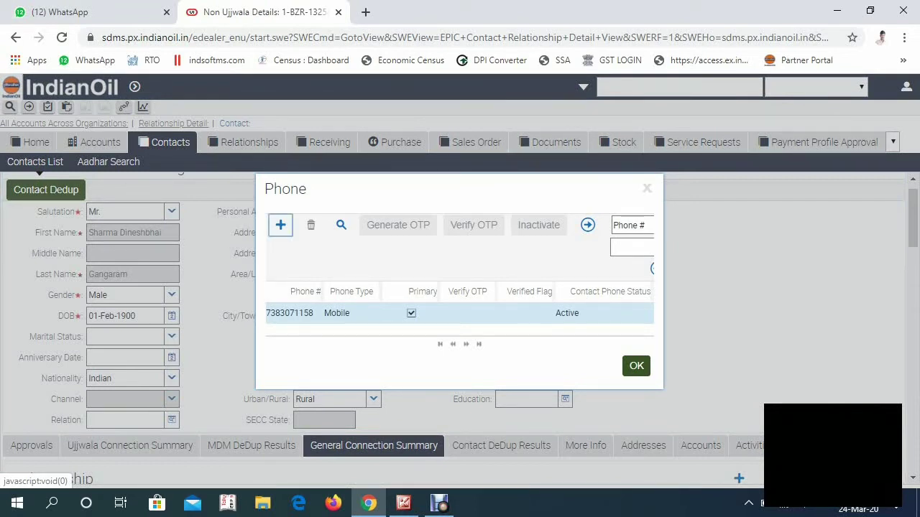
Step: Add the customer's new mobile number, mark it Primary, and save the phone list
{"action": "key", "text": "Return"}
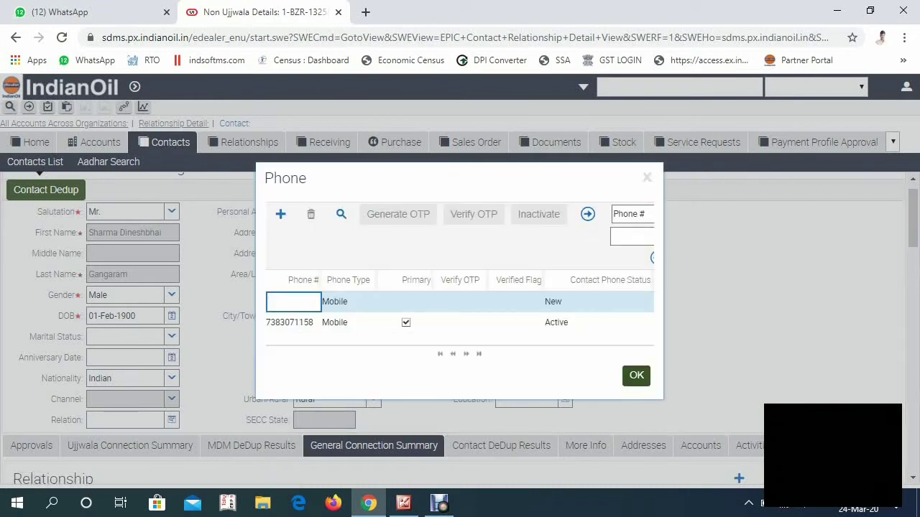
{"action": "left_click", "coordinate": [461, 302]}
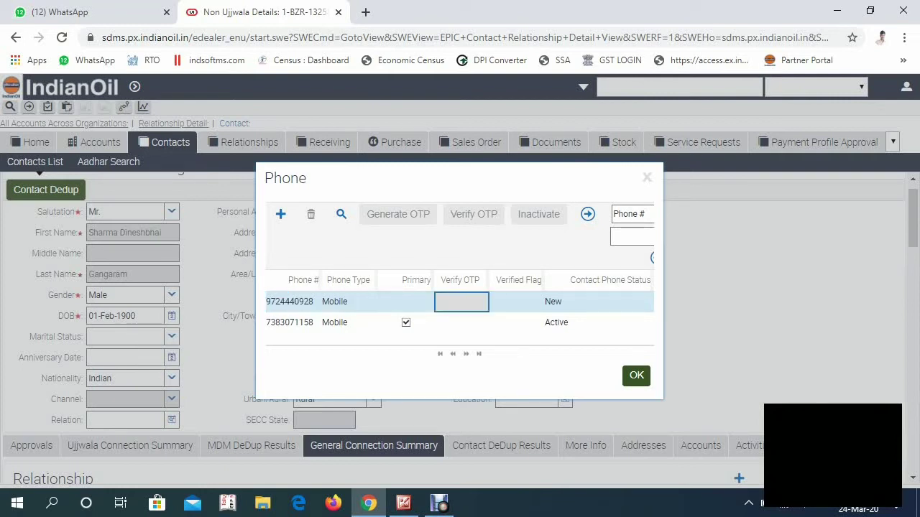
{"action": "left_click", "coordinate": [406, 302]}
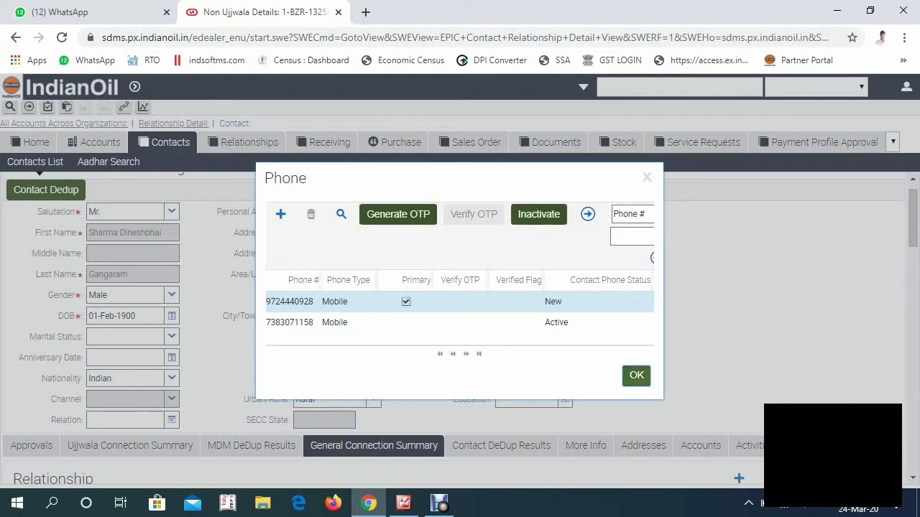
{"action": "left_click", "coordinate": [636, 375]}
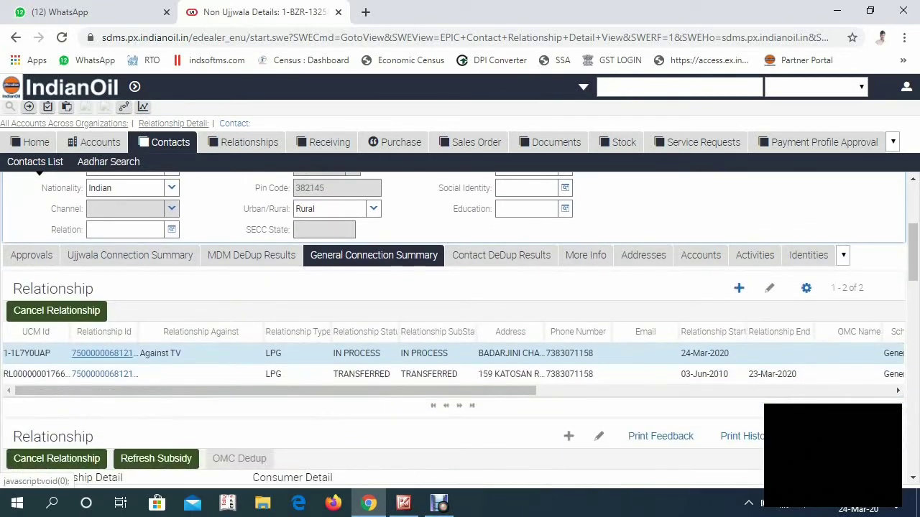
Step: Check the relationship's Address pick list, close it, and open the Against TV relationship
{"action": "left_click", "coordinate": [512, 354]}
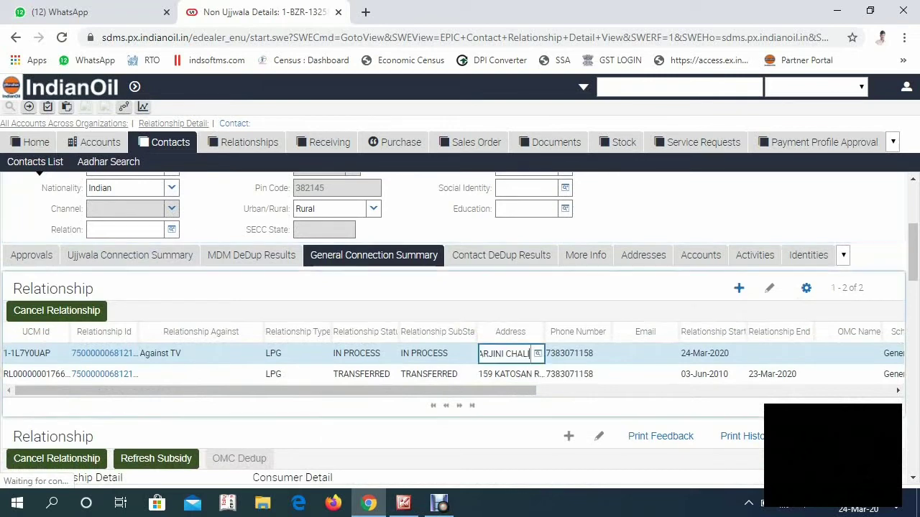
{"action": "key", "text": "ctrl+a"}
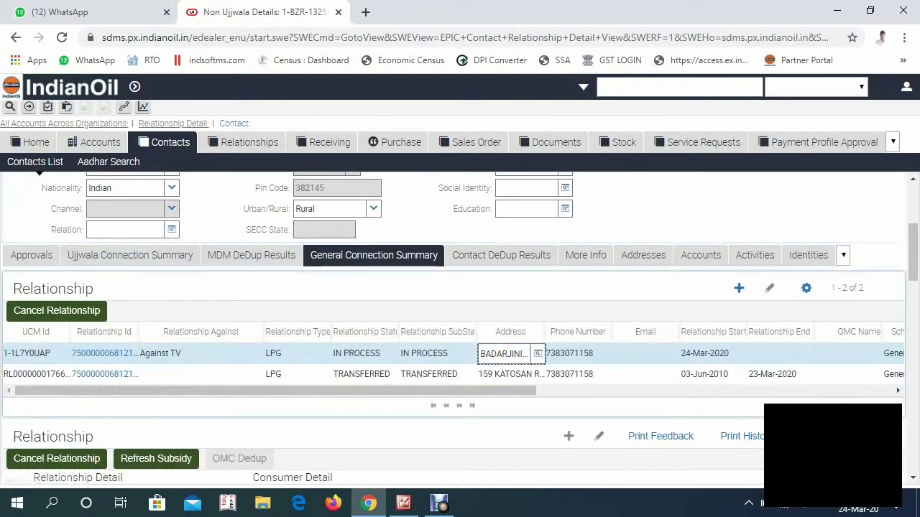
{"action": "key", "text": "F2"}
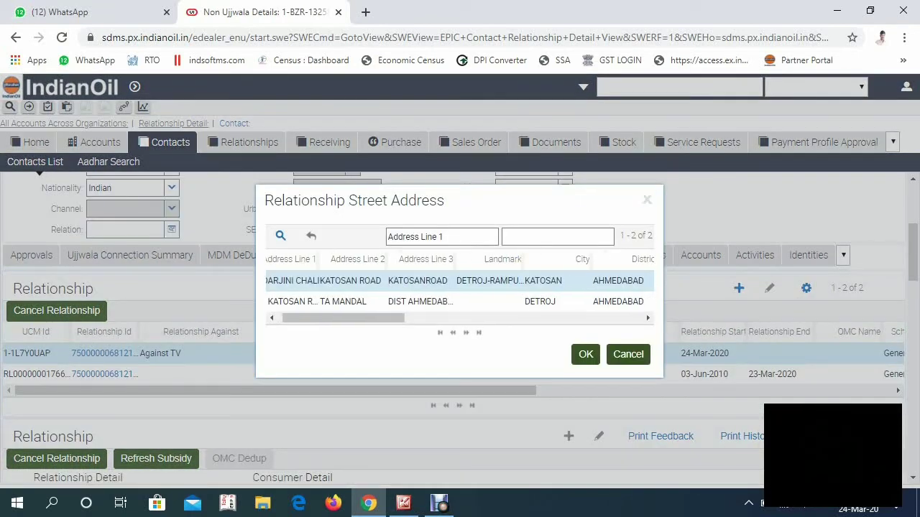
{"action": "left_click", "coordinate": [585, 354]}
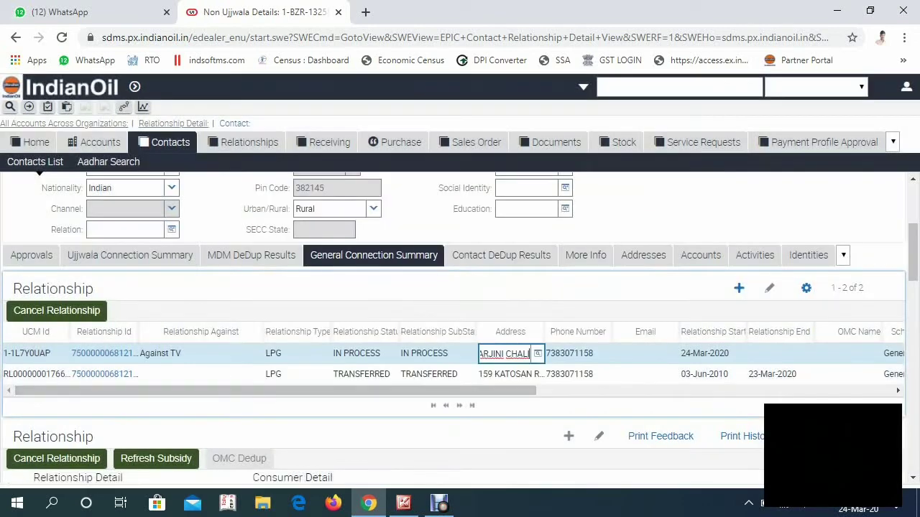
{"action": "left_click", "coordinate": [104, 354]}
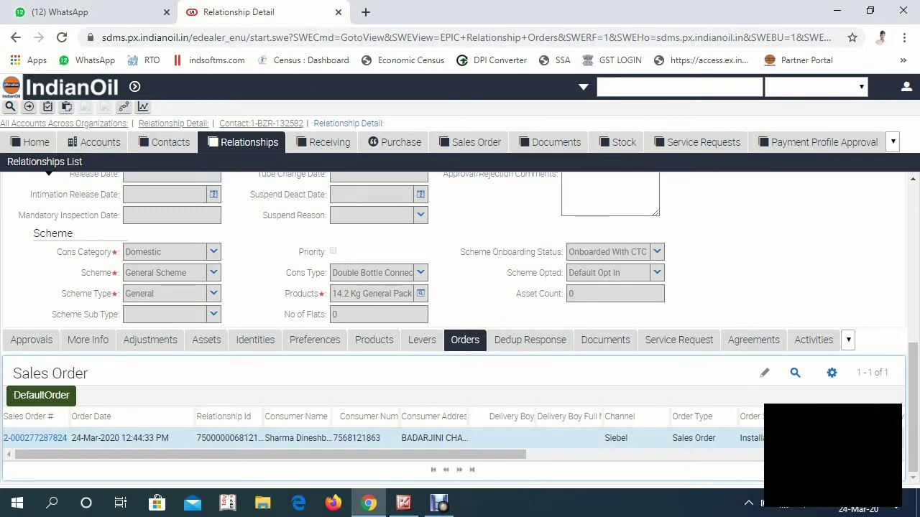
Step: Set the new document row to SV with sub type Against TV and open that document
{"action": "left_click", "coordinate": [605, 340]}
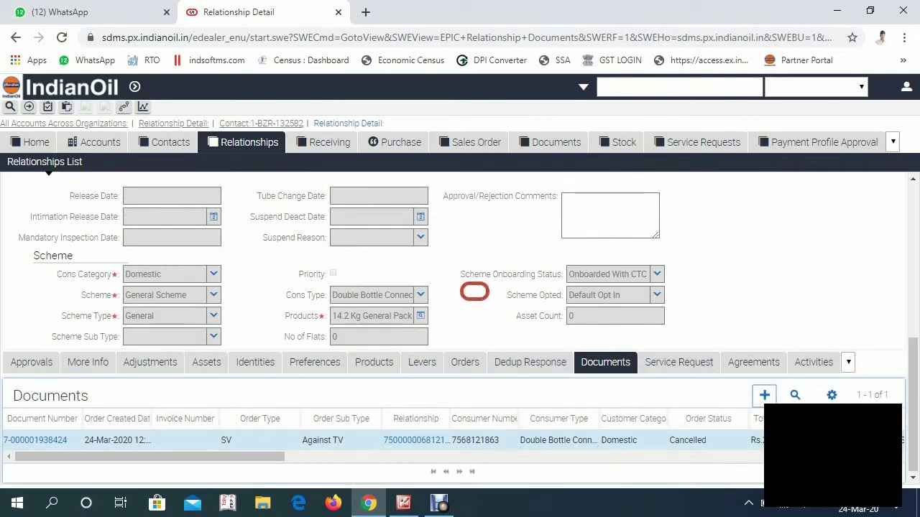
{"action": "scroll", "coordinate": [474, 291], "scroll_direction": "up", "scroll_amount": 1}
{"action": "scroll", "coordinate": [475, 291], "scroll_direction": "down", "scroll_amount": 1}
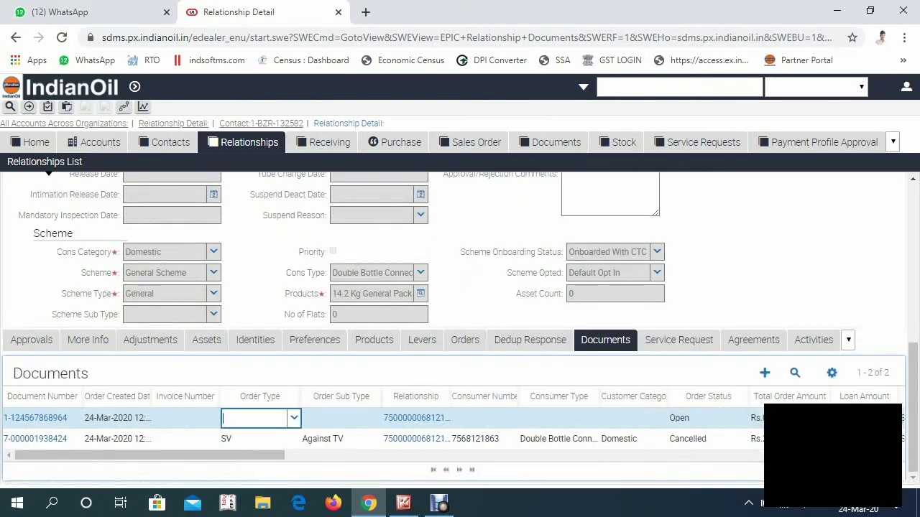
{"action": "left_click", "coordinate": [294, 417]}
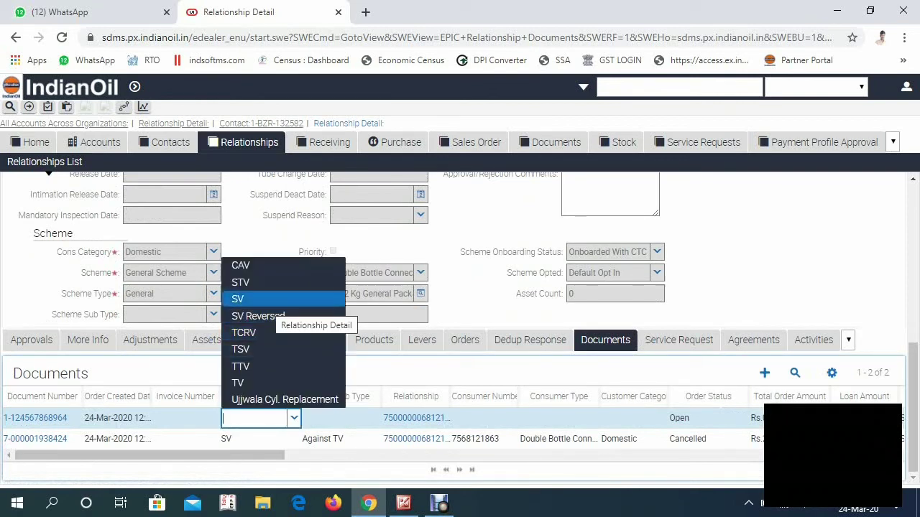
{"action": "key", "text": "Return"}
{"action": "key", "text": "Tab"}
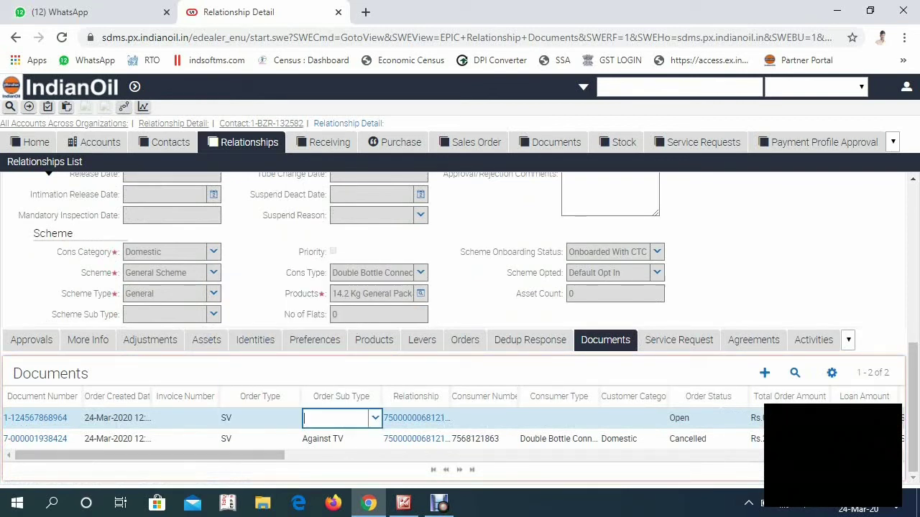
{"action": "key", "text": "alt+Down"}
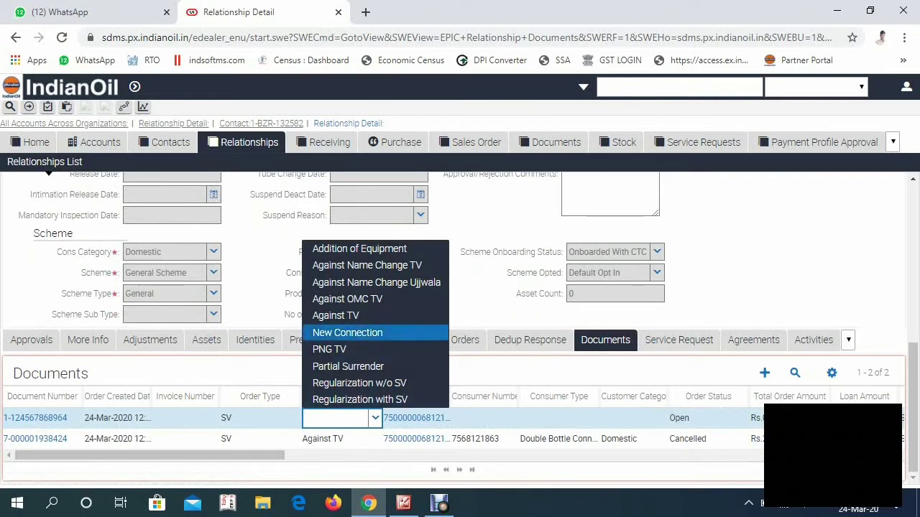
{"action": "key", "text": "Up"}
{"action": "key", "text": "Return"}
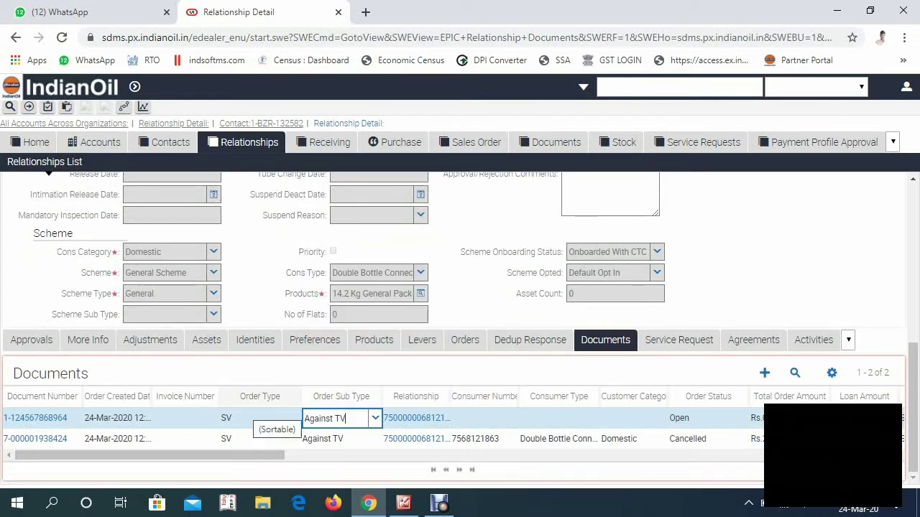
{"action": "left_click", "coordinate": [35, 418]}
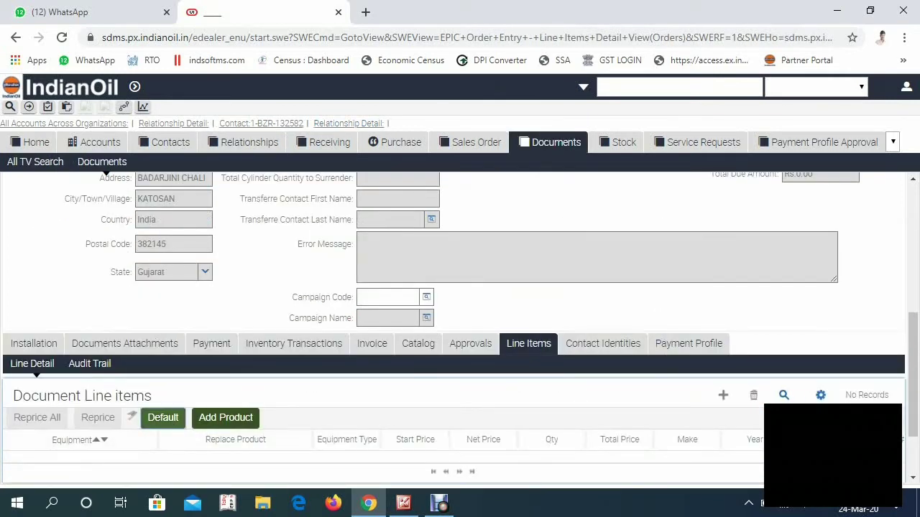
Step: Load default line items (two 14.2 Kg cylinders at Rs.850/Rs.1,250, Rs.100 regulator), checking against the voucher
{"action": "left_click", "coordinate": [475, 291]}
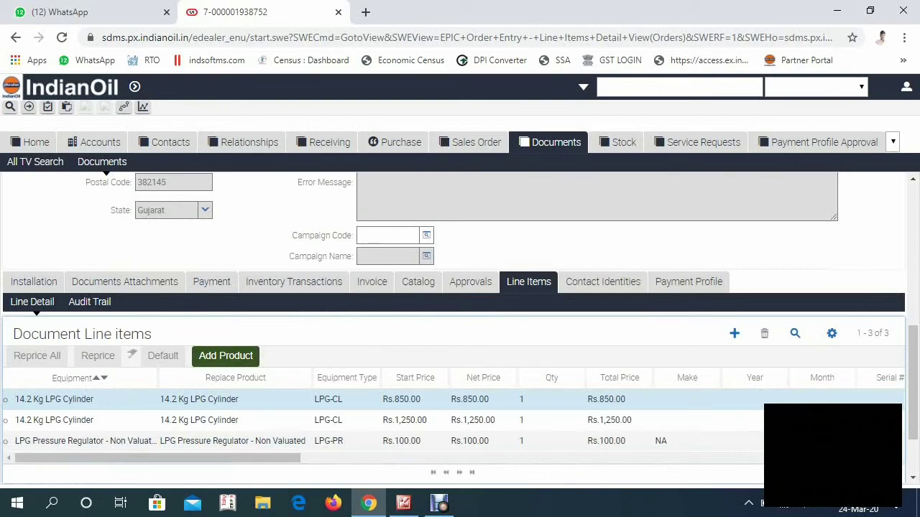
{"action": "left_click", "coordinate": [403, 503]}
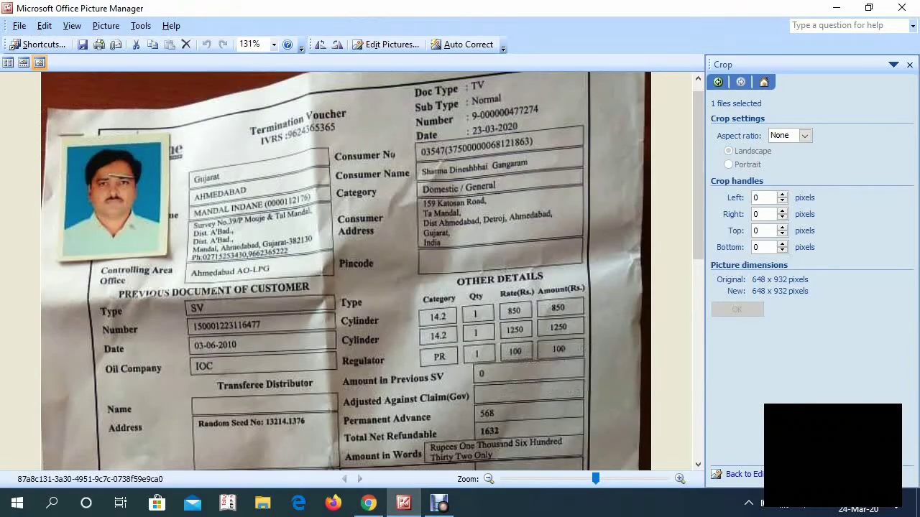
{"action": "left_click", "coordinate": [368, 503]}
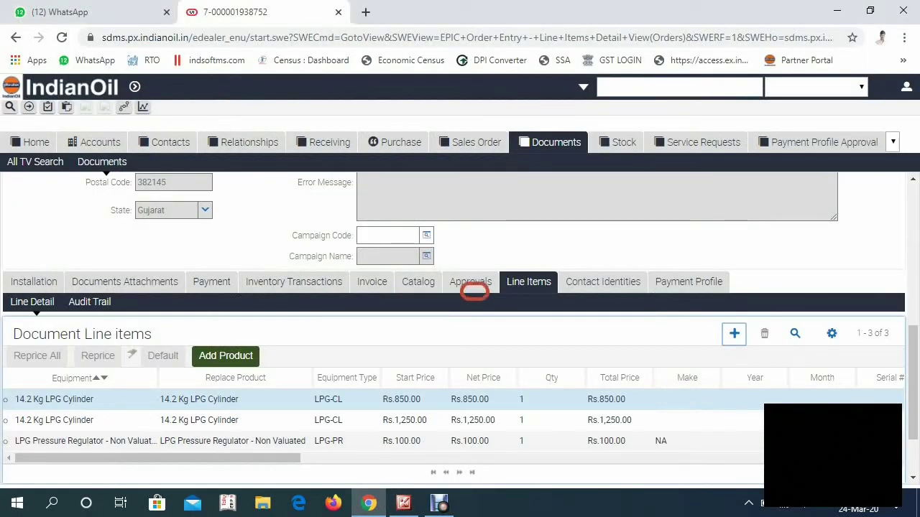
Step: Add LPG Administrative Charges and LPG Stamp Duty Charges - Rs. 300 as new line items
{"action": "key", "text": "F2"}
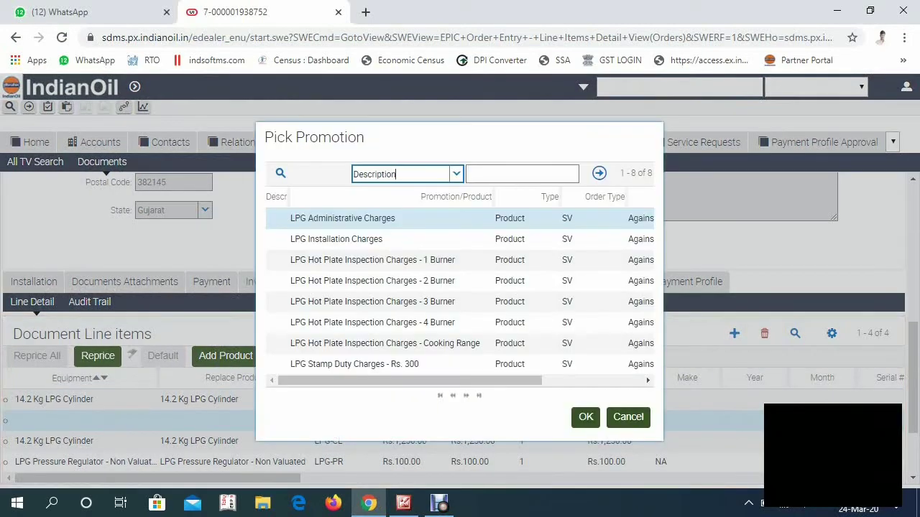
{"action": "left_click", "coordinate": [586, 416]}
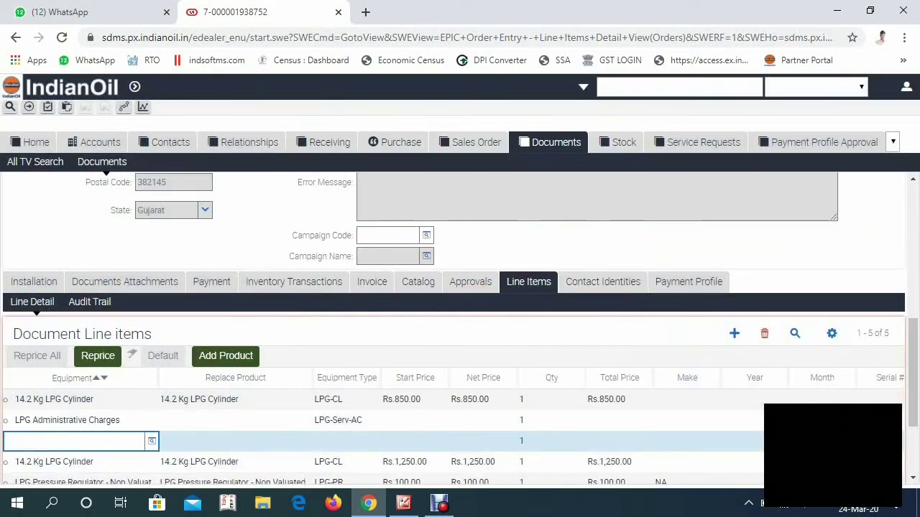
{"action": "key", "text": "F9"}
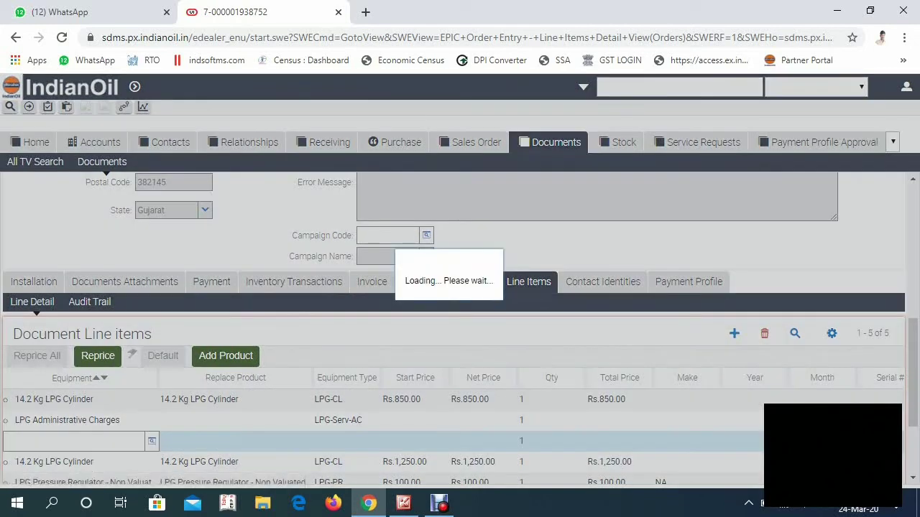
{"action": "left_click", "coordinate": [431, 363]}
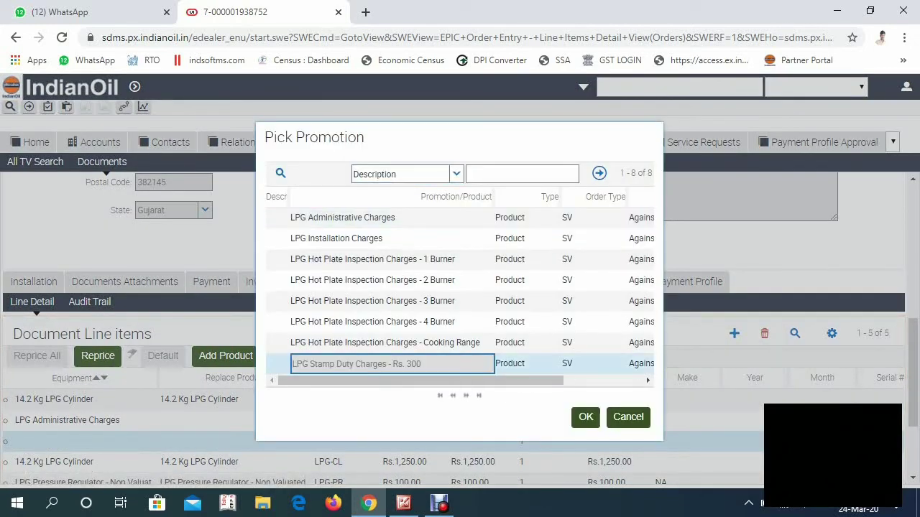
{"action": "left_click", "coordinate": [586, 417]}
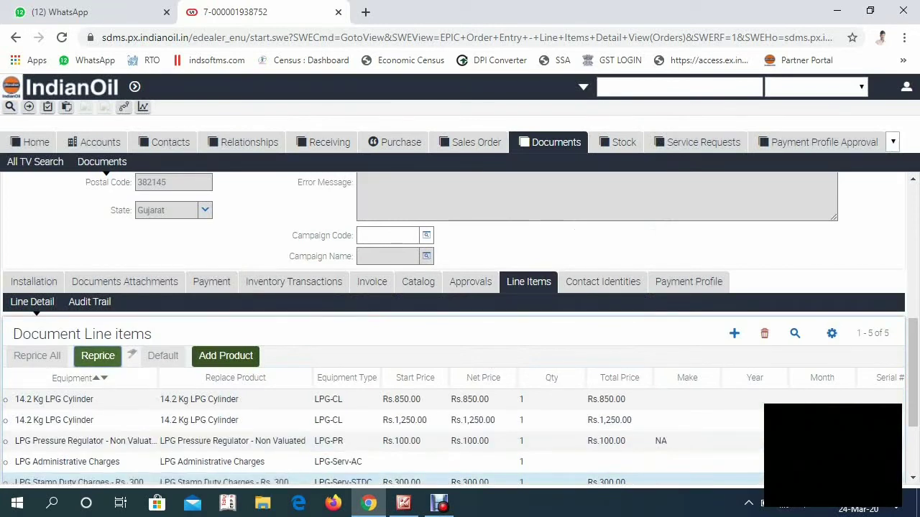
Step: Reprice the LPG Administrative Charges line so it shows Rs.118.00
{"action": "left_click", "coordinate": [71, 462]}
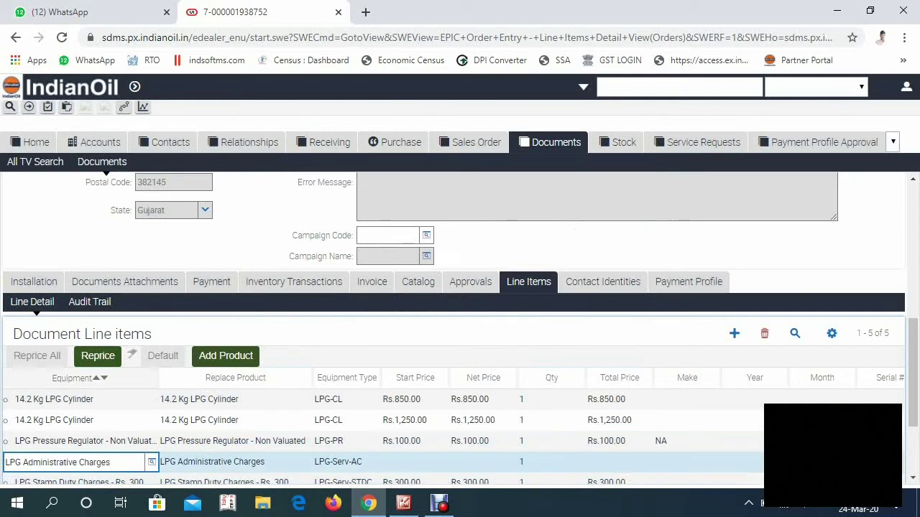
{"action": "left_click", "coordinate": [98, 356]}
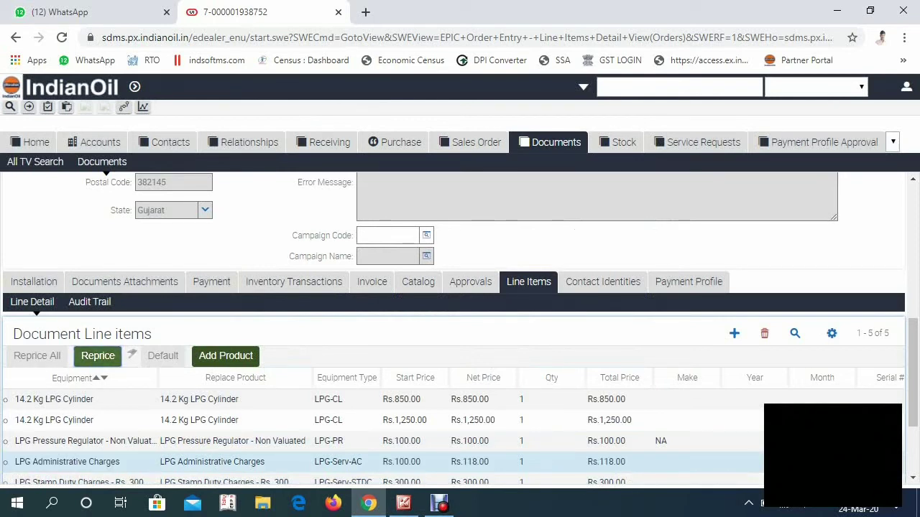
{"action": "scroll", "coordinate": [108, 175], "scroll_direction": "down", "scroll_amount": 2}
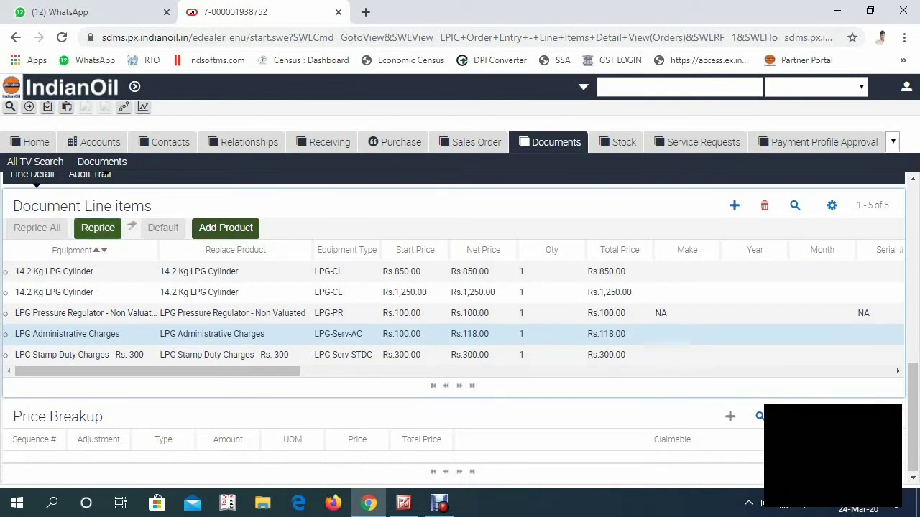
Step: Change the regulator make from NA to OEPL and enter serial number F 291566
{"action": "left_click", "coordinate": [687, 313]}
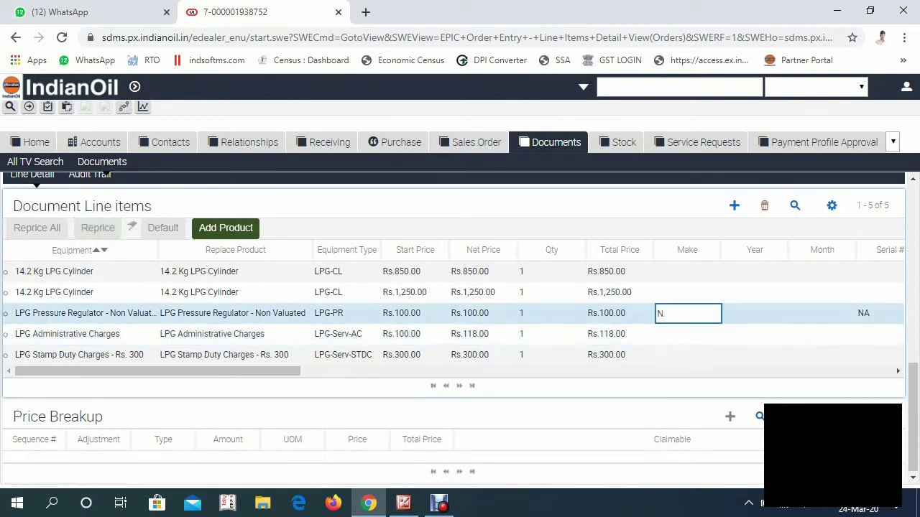
{"action": "key", "text": "BackSpace"}
{"action": "type", "text": "OEPL"}
{"action": "key", "text": "Tab"}
{"action": "key", "text": "Tab"}
{"action": "key", "text": "Tab"}
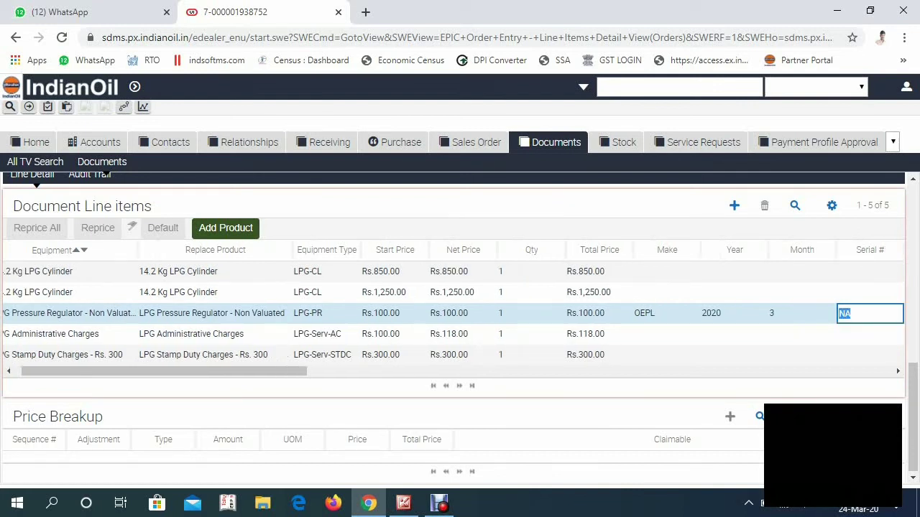
{"action": "type", "text": "F 29"}
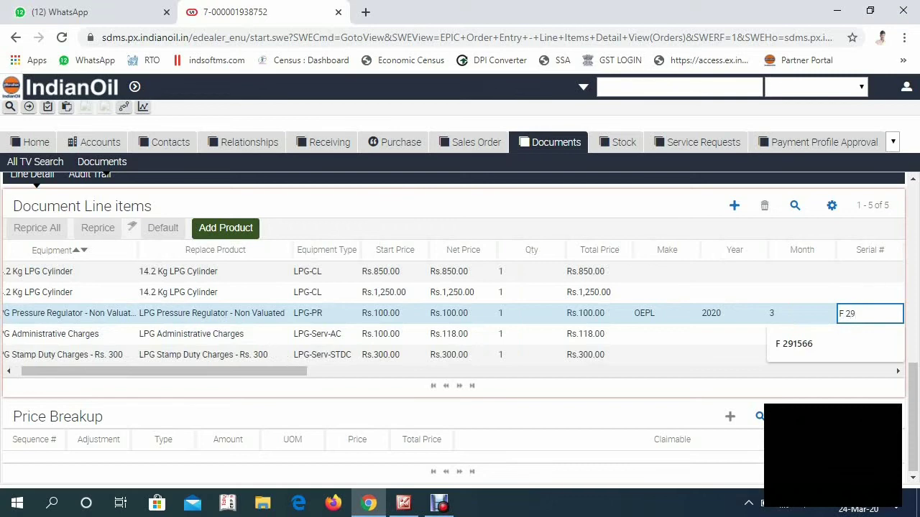
{"action": "type", "text": "1566"}
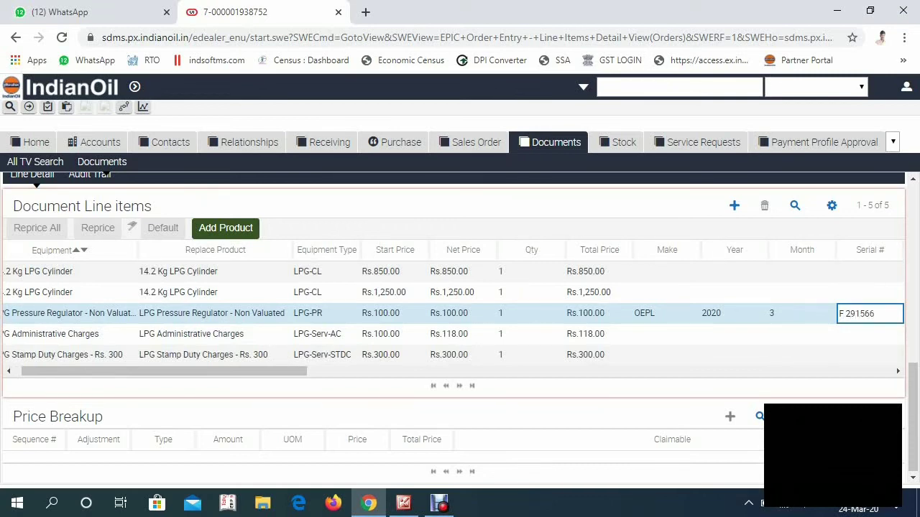
{"action": "scroll", "coordinate": [106, 175], "scroll_direction": "up", "scroll_amount": 8}
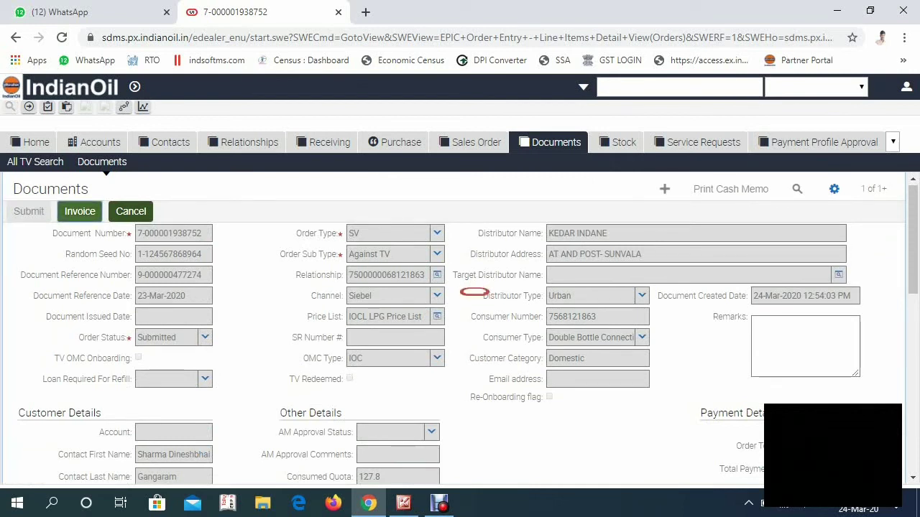
Step: Invoice the SV document and open its new Open invoice for Rs.2,618.00
{"action": "left_click", "coordinate": [474, 292]}
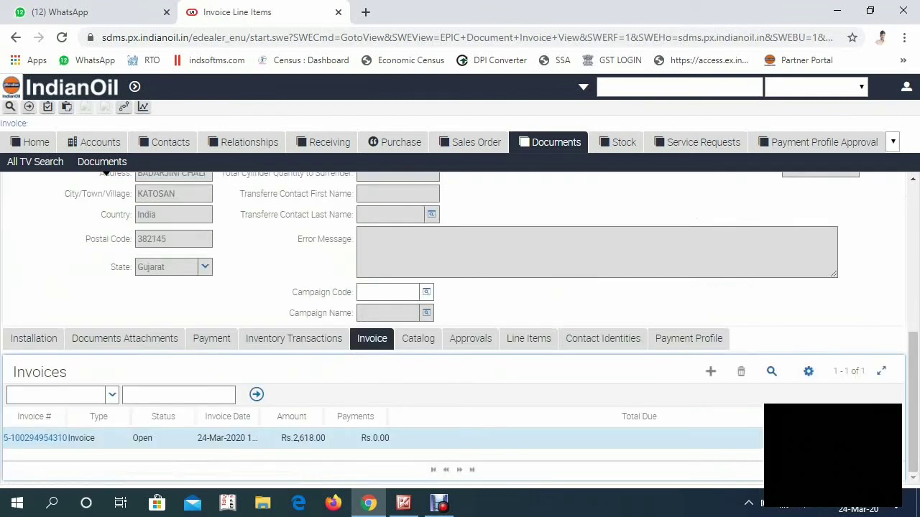
{"action": "left_click", "coordinate": [154, 438]}
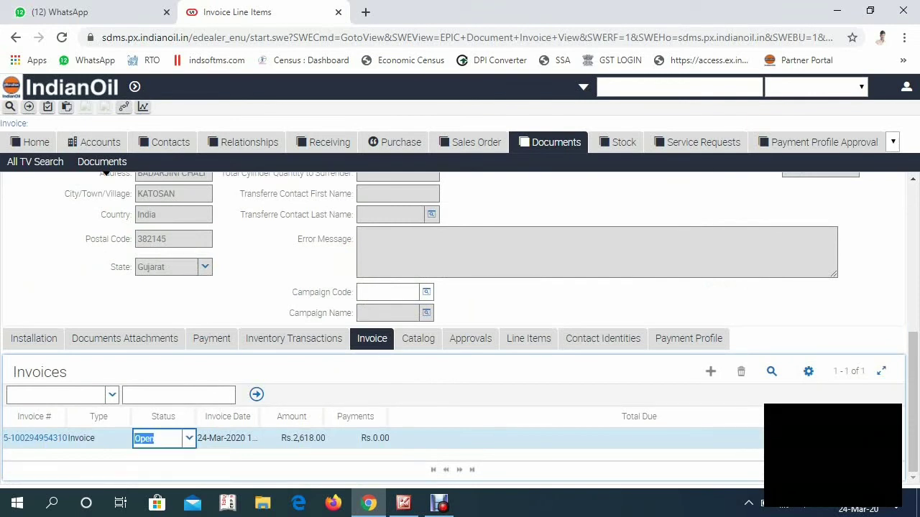
{"action": "left_click", "coordinate": [34, 438]}
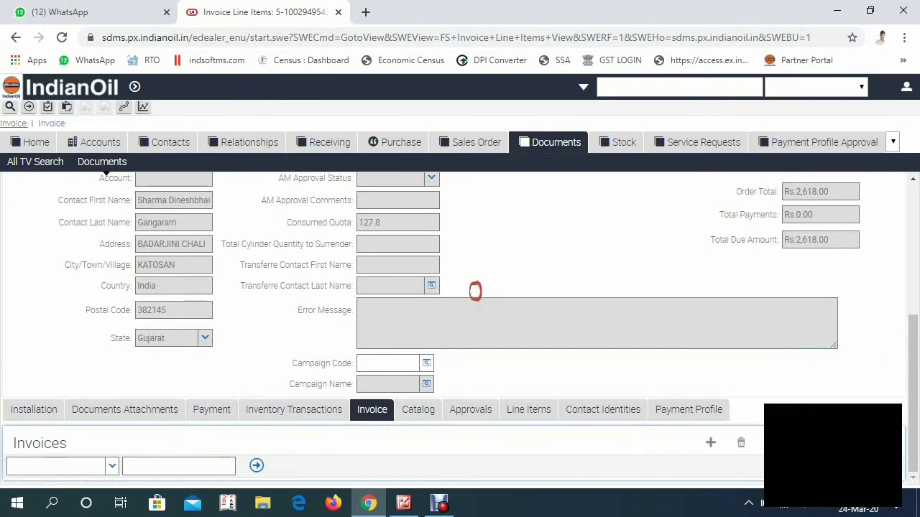
{"action": "scroll", "coordinate": [460, 324], "scroll_direction": "up", "scroll_amount": 2}
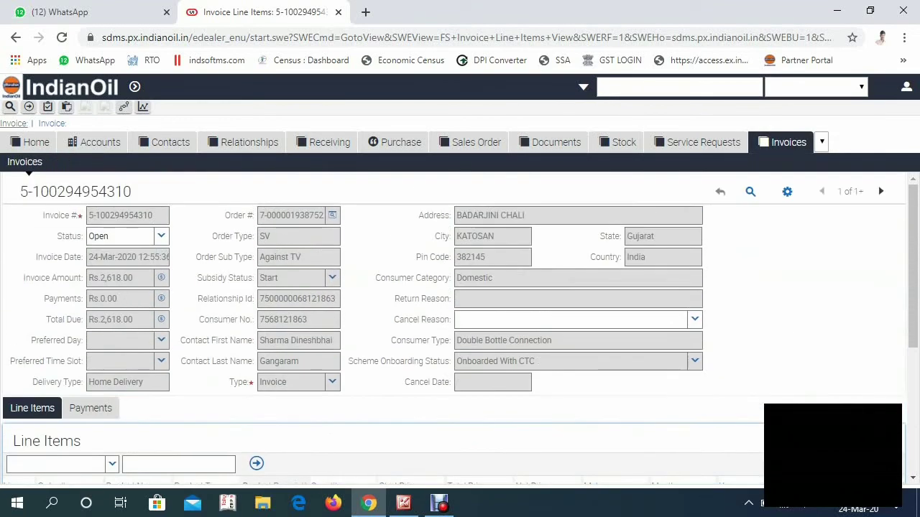
Step: Set the invoice status to Completed and return to the document's Installation Order list
{"action": "left_click", "coordinate": [161, 236]}
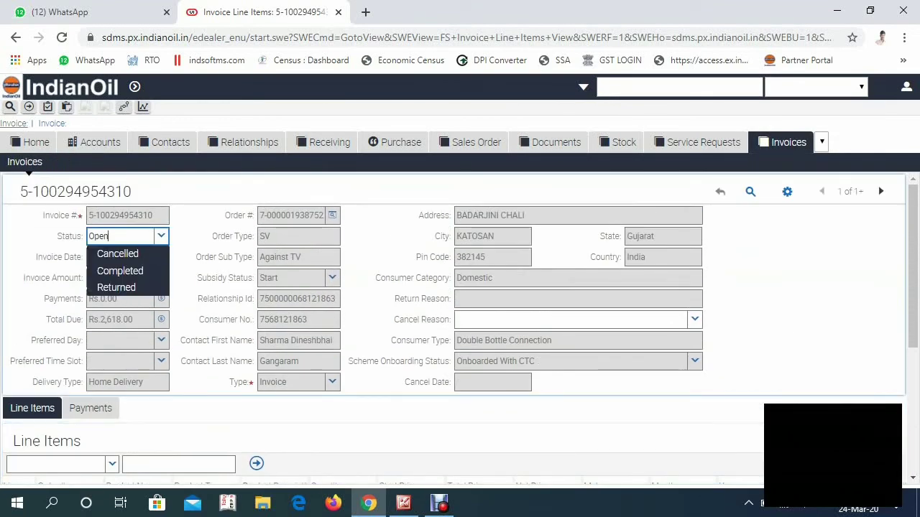
{"action": "key", "text": "Return"}
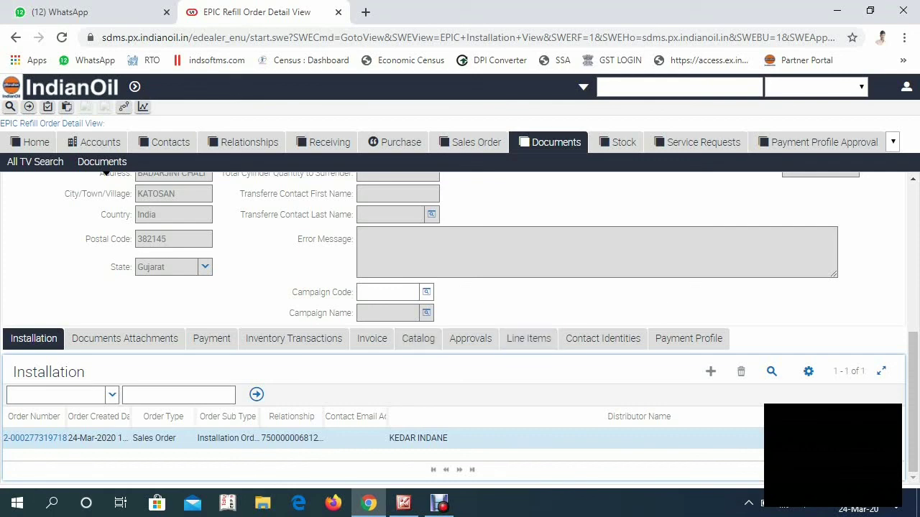
{"action": "scroll", "coordinate": [105, 174], "scroll_direction": "up", "scroll_amount": 5}
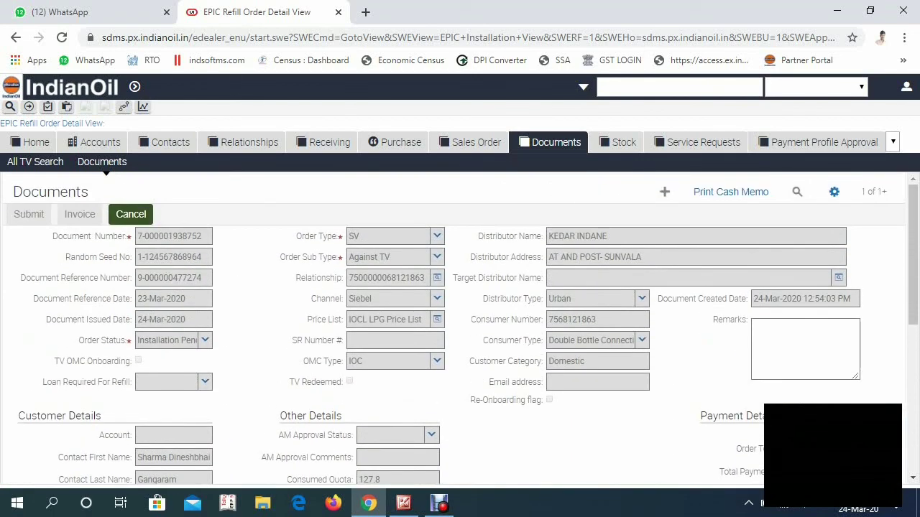